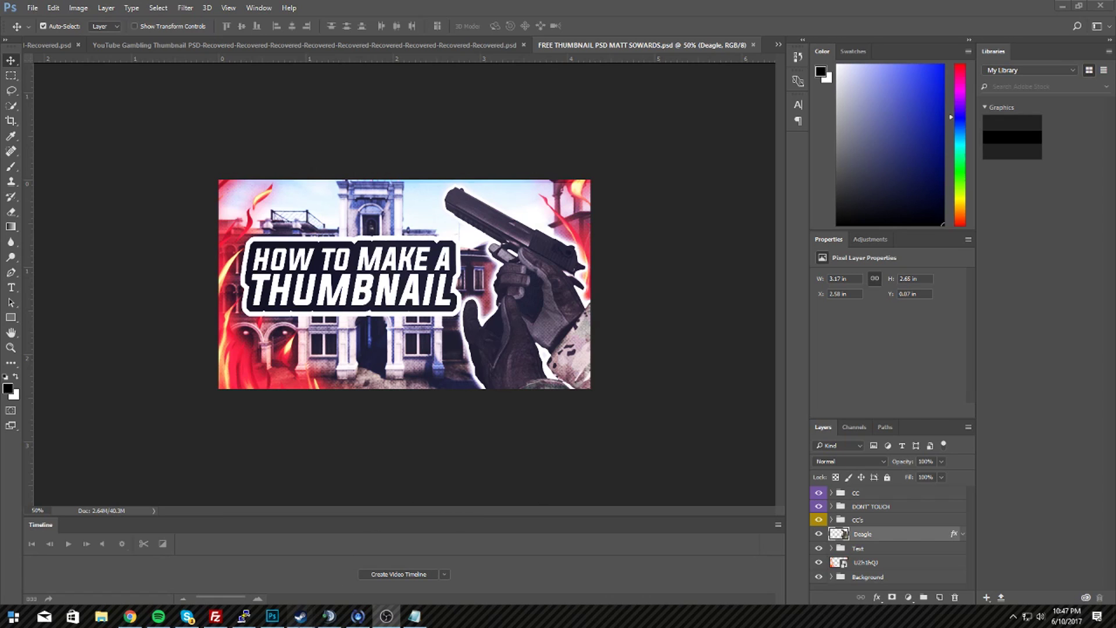
Switch to Steam, open the account's own profile page and browse the visitor comments
mouse_move(300, 616)
left_click(317, 574)
left_click(1019, 13)
left_click(932, 61)
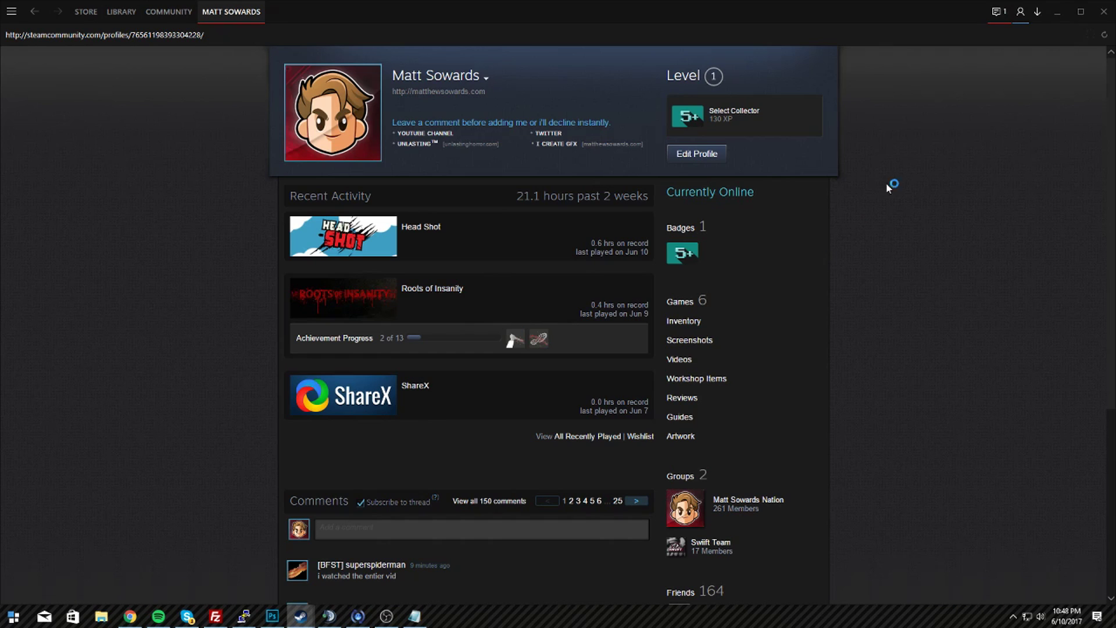
scroll(317, 359, "down", 5)
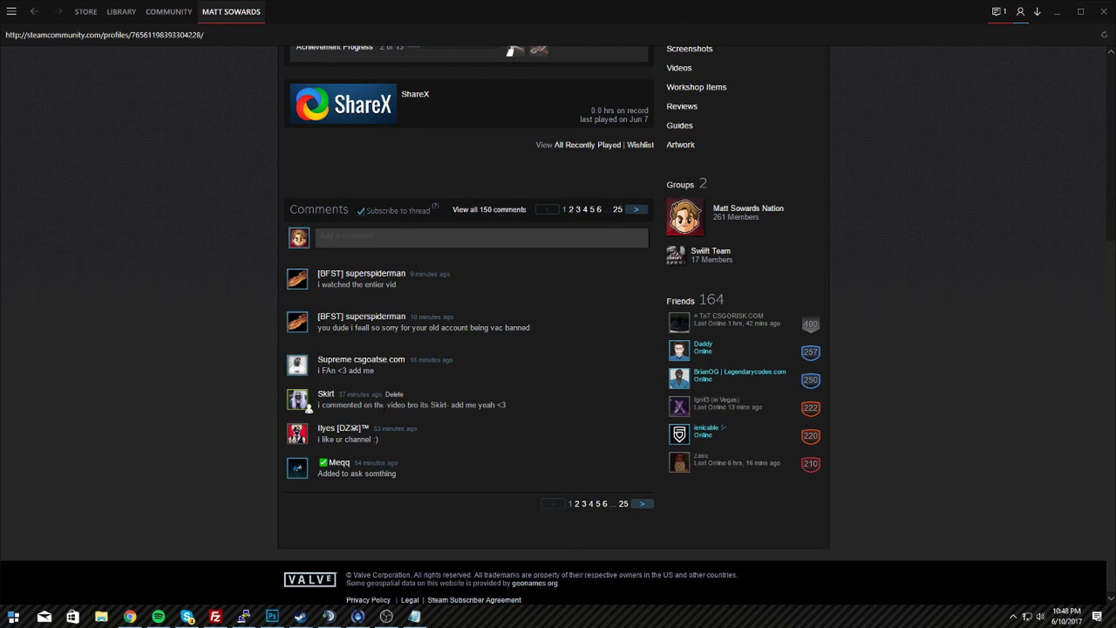
left_click(638, 504)
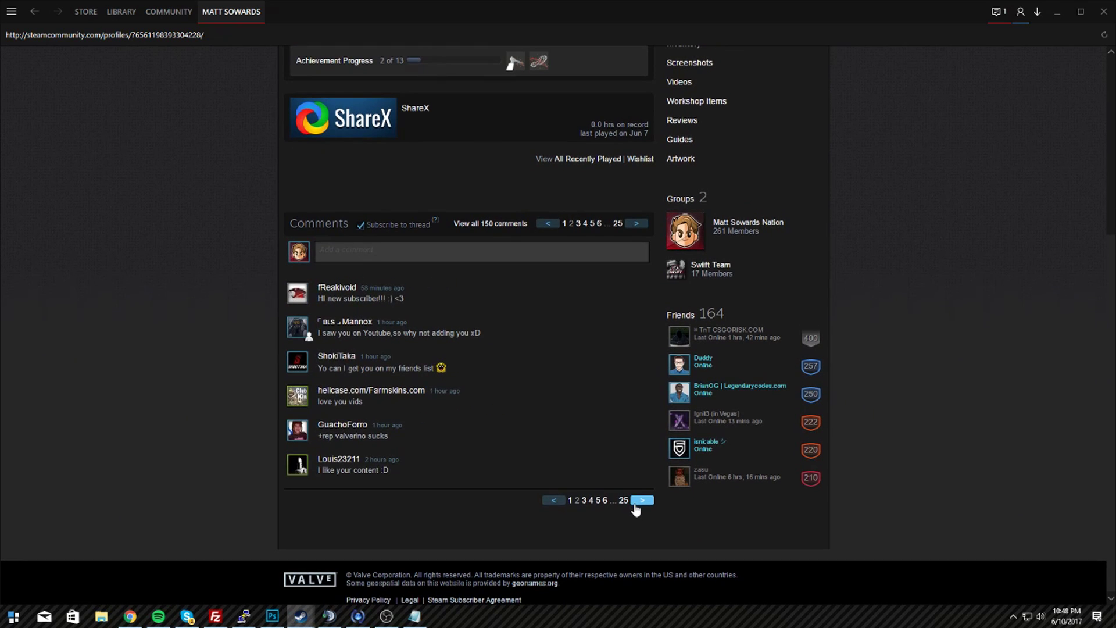
scroll(549, 468, "up", 5)
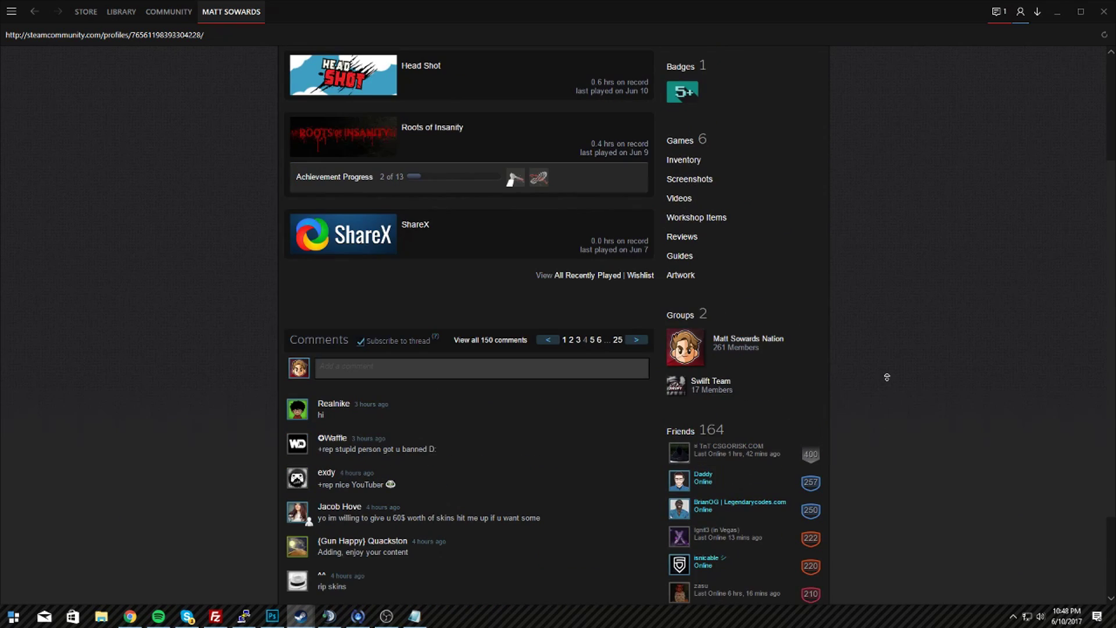
left_click(1104, 13)
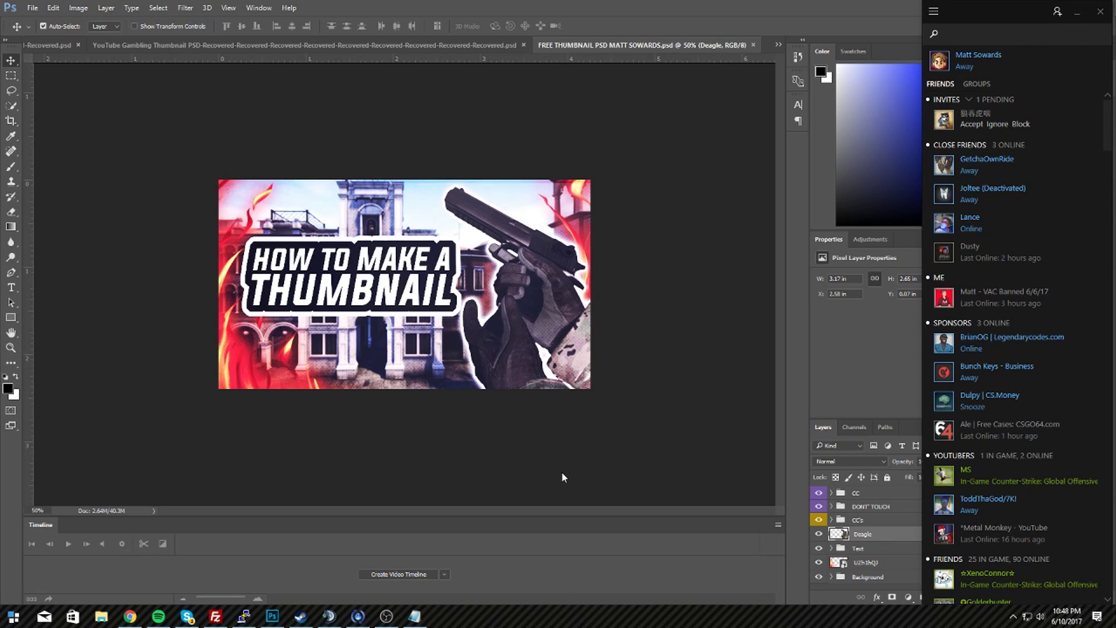
Open Doantor List.txt in Notepad and review the donor's profile link and the donated items
left_click(415, 616)
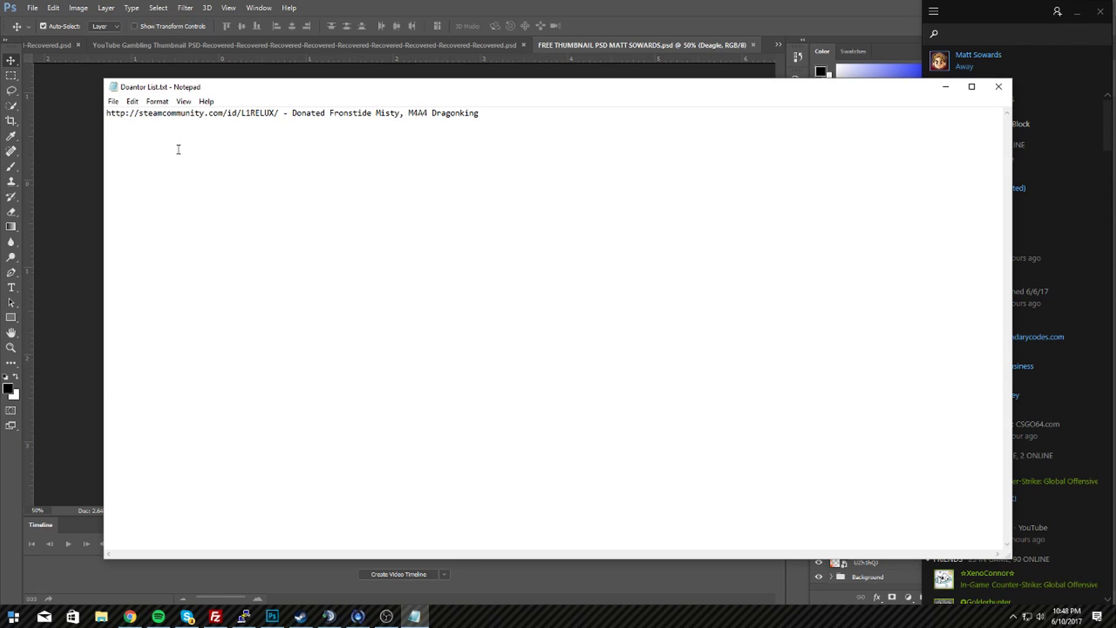
left_click(280, 113, "shift")
left_click(504, 112)
key("ctrl+a")
left_click(363, 130)
double_click(281, 113)
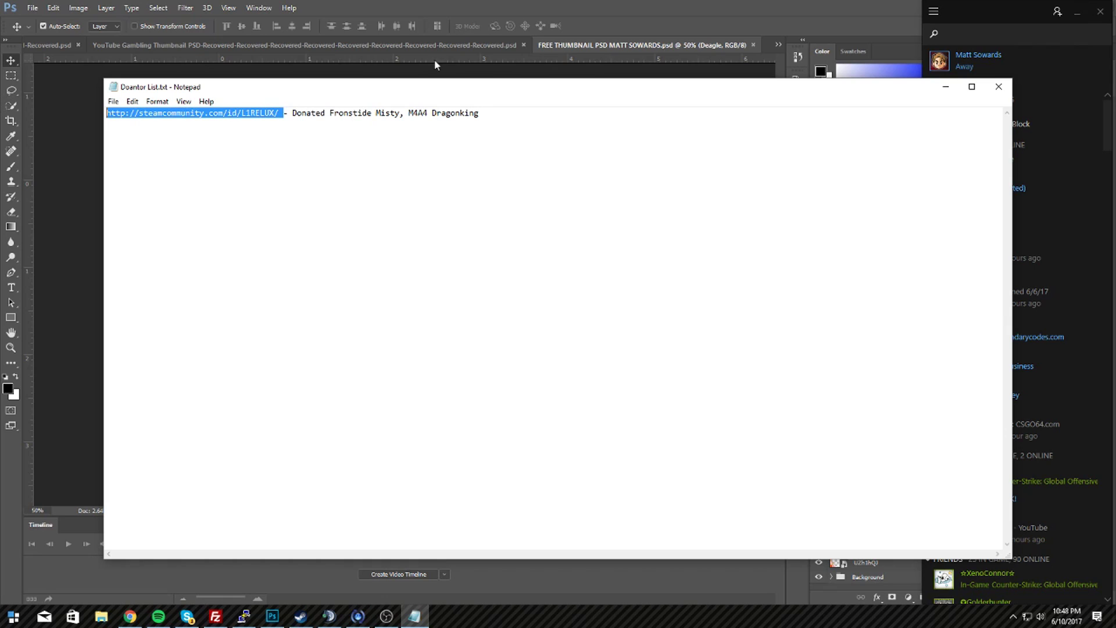
left_click(291, 140)
left_click_drag(506, 120, 106, 114)
left_click(480, 116)
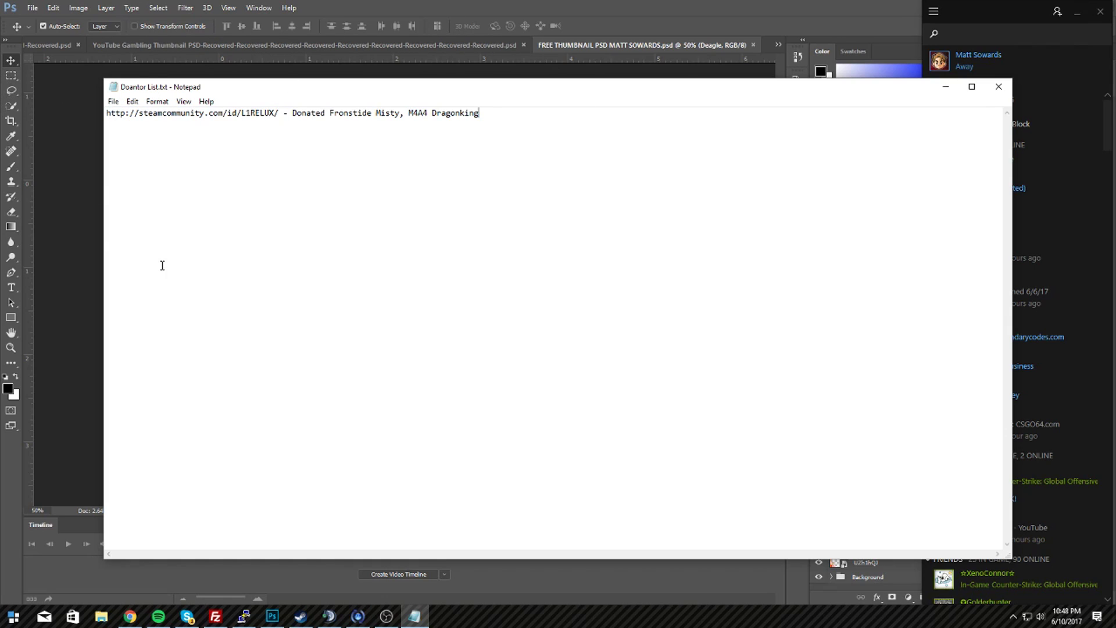
key("ctrl+a")
left_click(277, 120)
double_click(278, 117)
left_click(405, 119)
left_click_drag(288, 114, 479, 113)
left_click(743, 240)
left_click(950, 92)
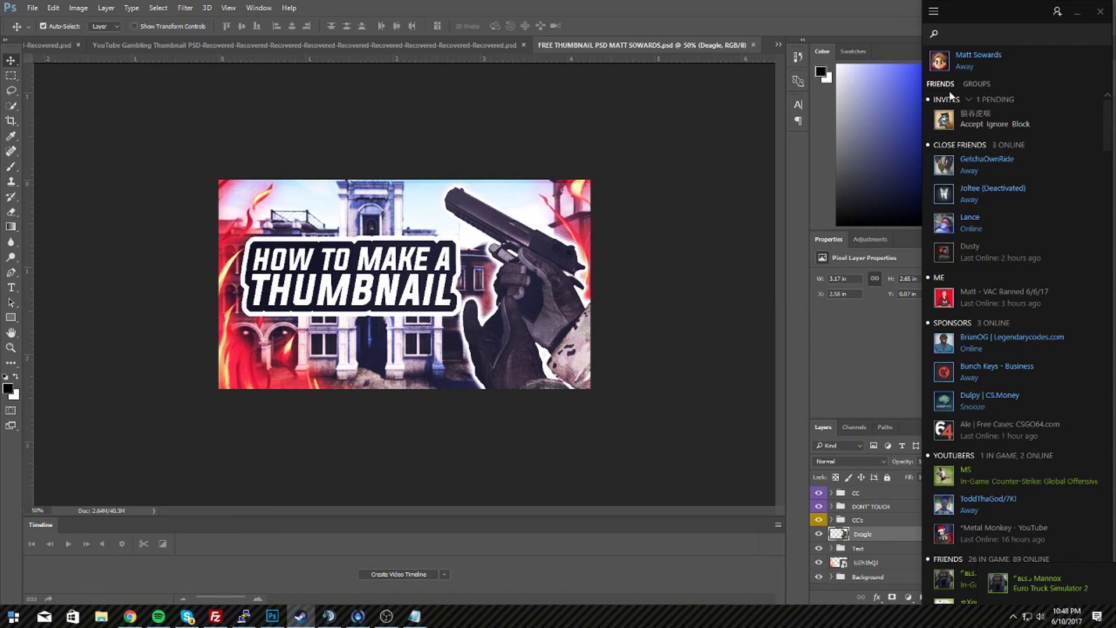
Return to Photoshop and create a new document 1280 pixels wide and 720 pixels high
left_click(593, 176)
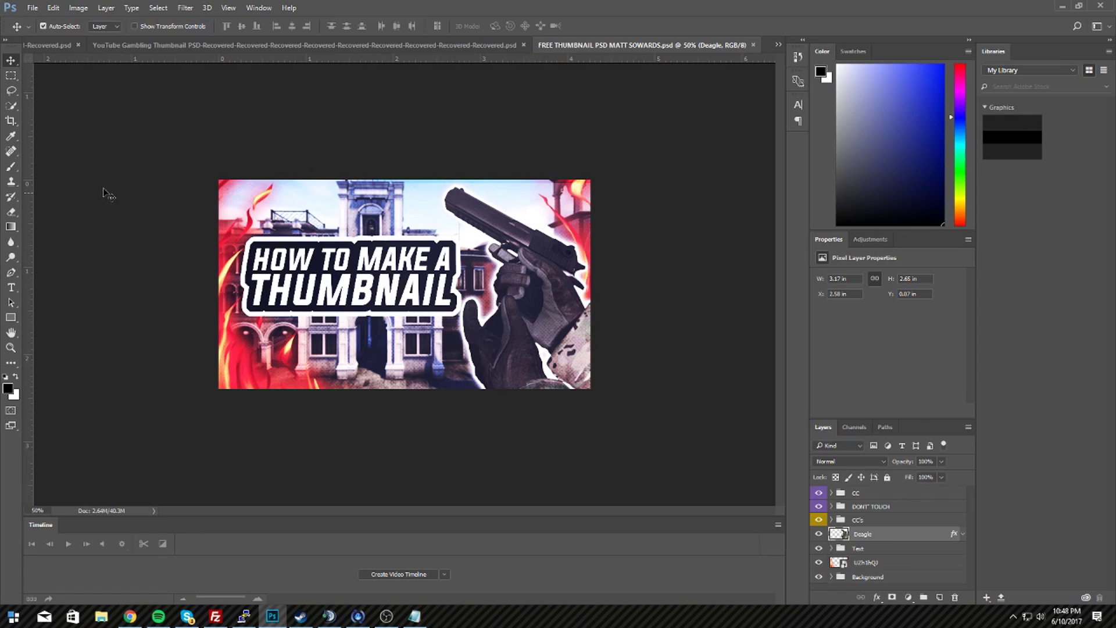
left_click(33, 8)
left_click(36, 20)
key("ctrl+n")
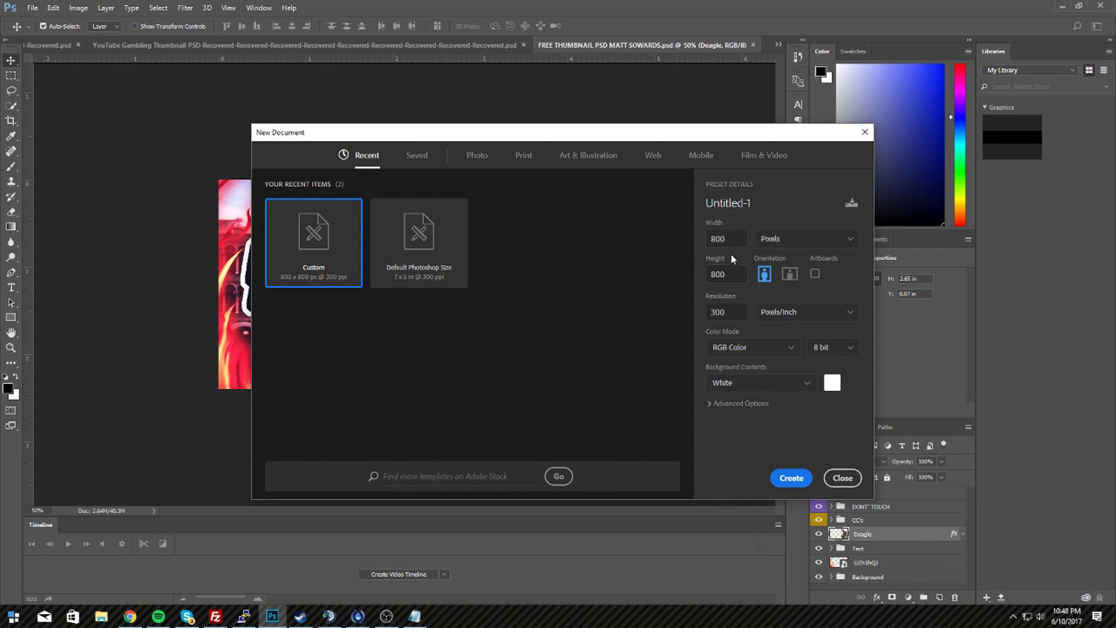
double_click(714, 238)
type("1280")
double_click(717, 273)
type("720")
key("Return")
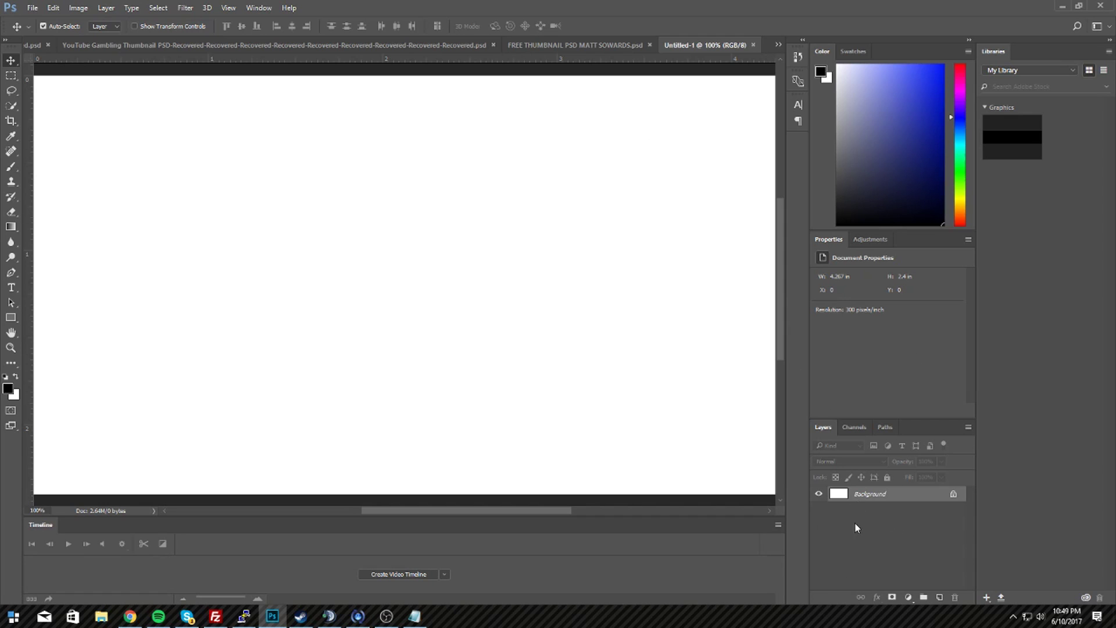
Convert the locked Background into a regular layer named Layer 0
double_click(908, 498)
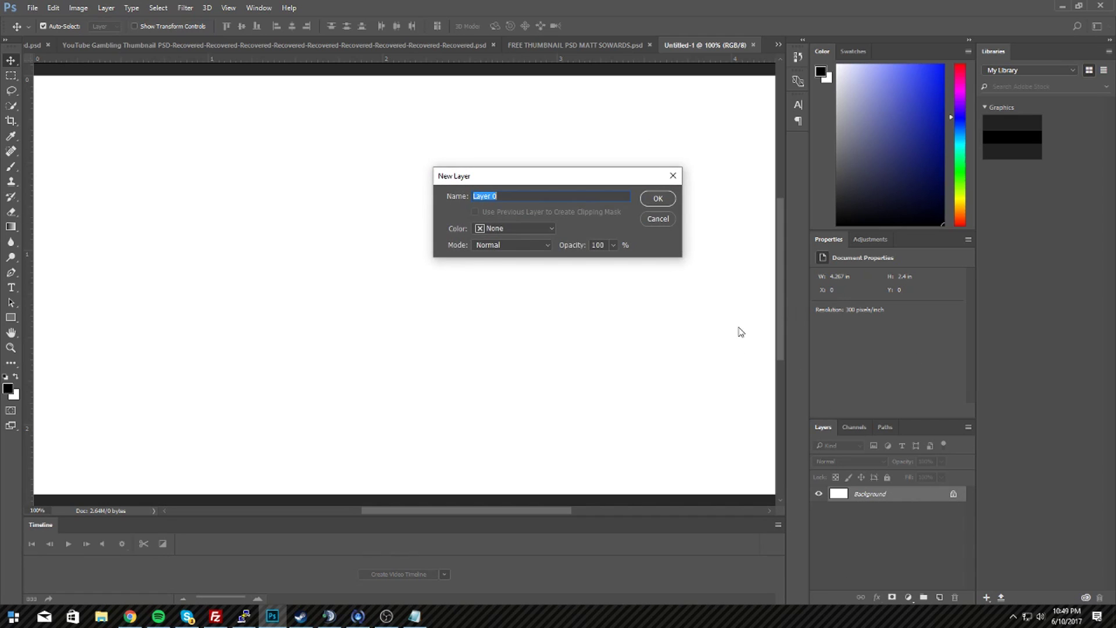
left_click(642, 200)
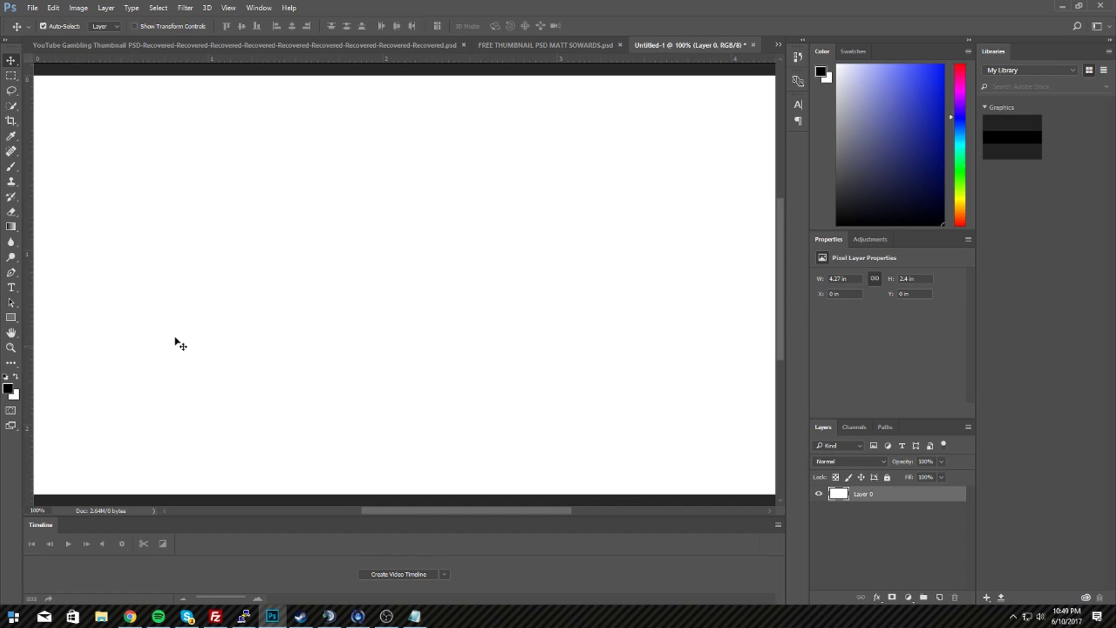
left_click(11, 348)
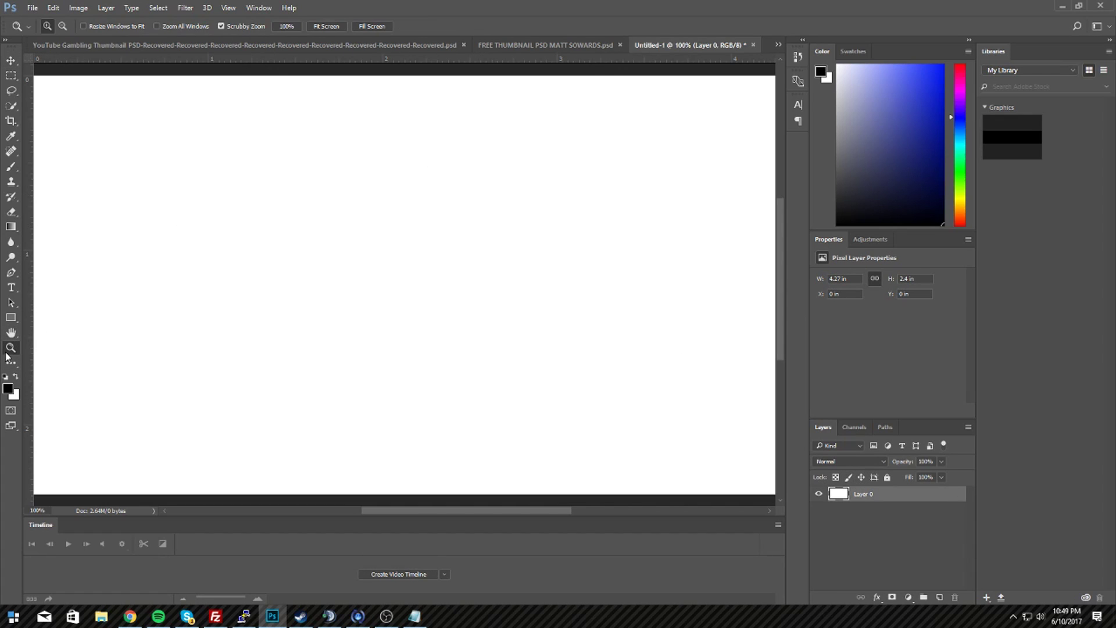
right_click(304, 237)
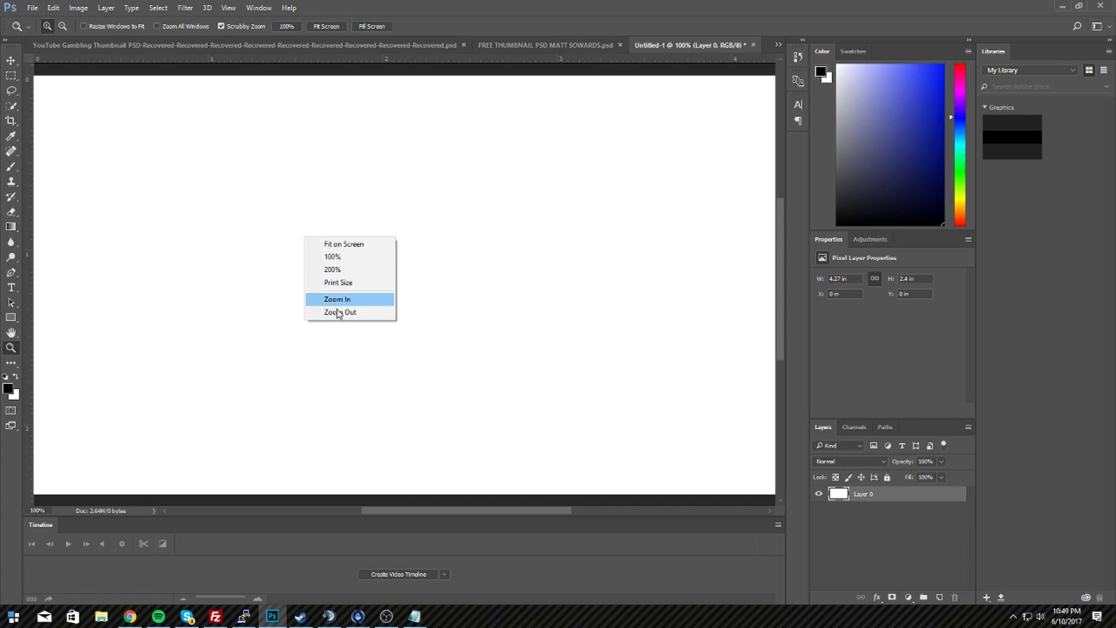
left_click(344, 244)
right_click(417, 257)
left_click(452, 333)
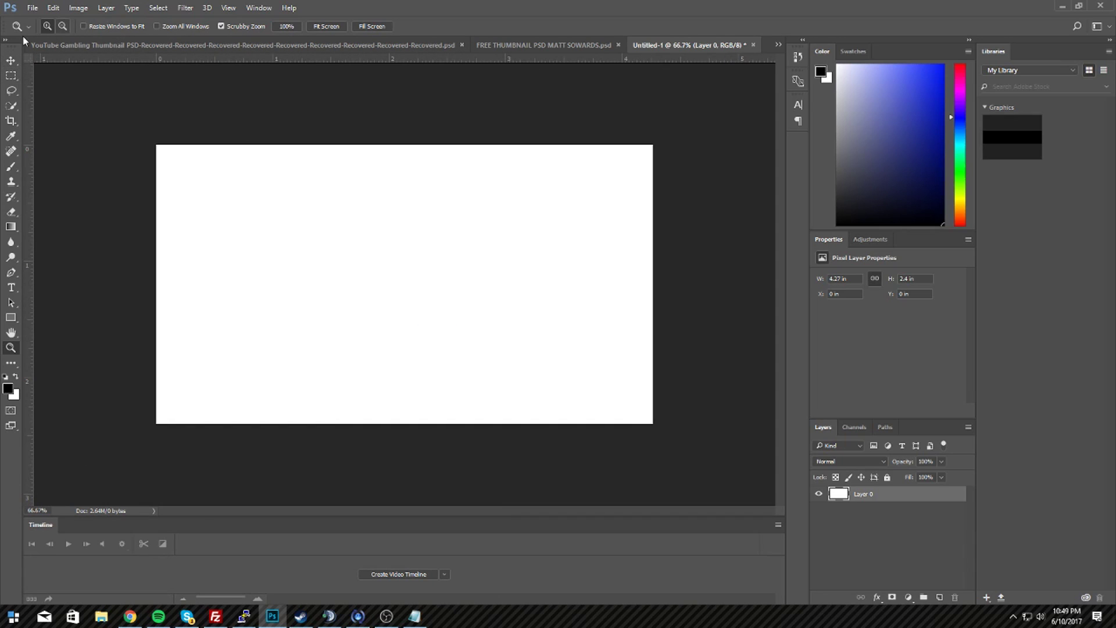
left_click(11, 60)
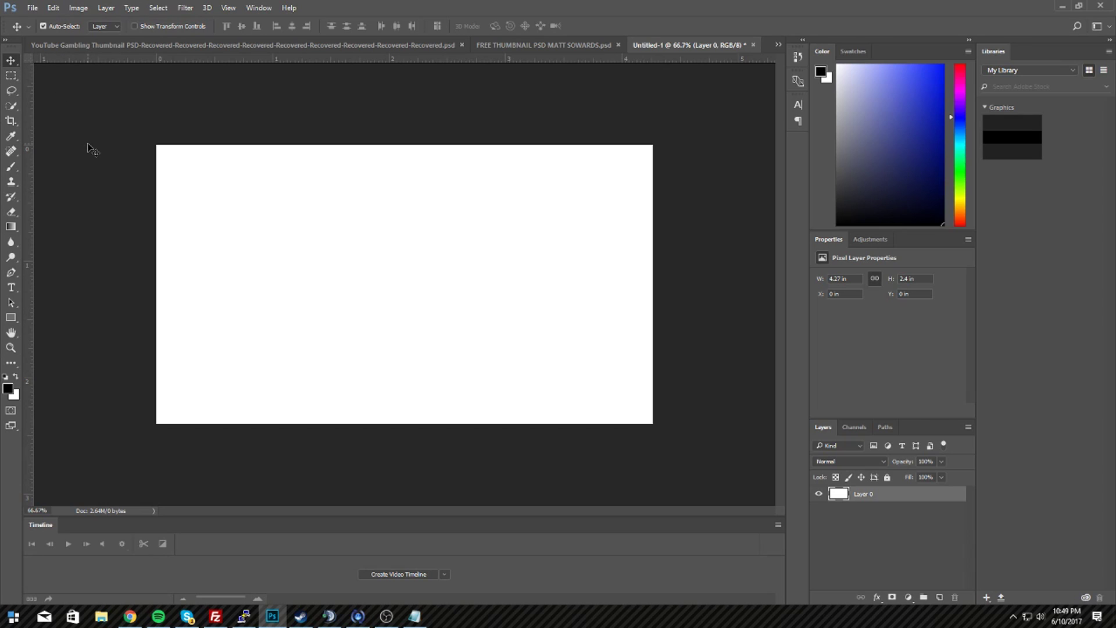
Add a horizontal text layer reading "HOW TO MAKE A" on the canvas
left_click(9, 286)
left_click(288, 269)
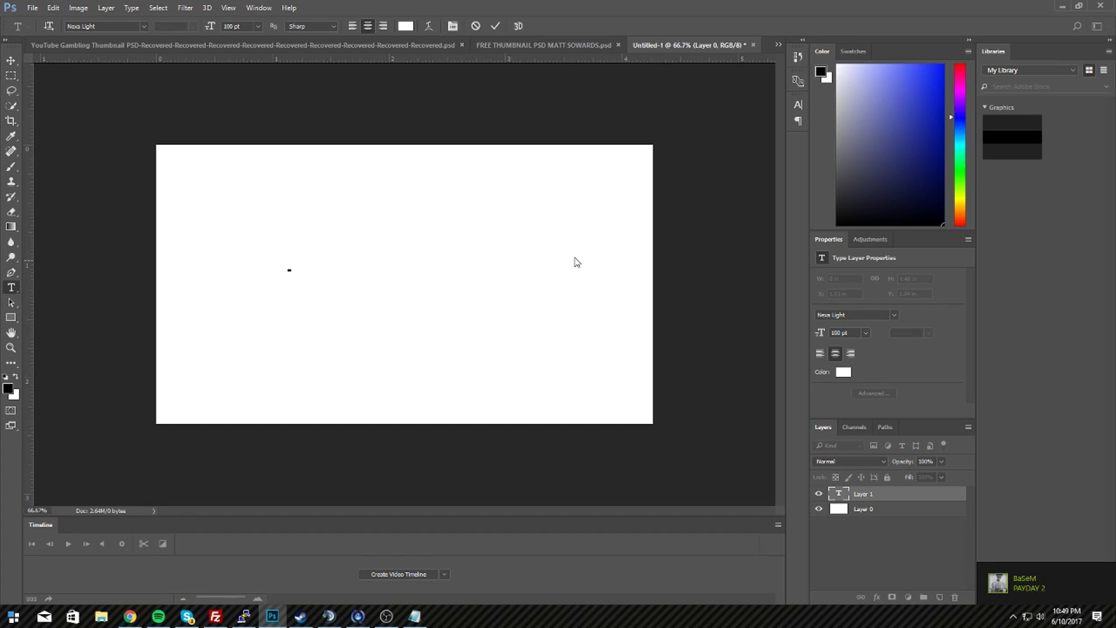
type("TH")
key("BackSpace")
key("BackSpace")
type("HUMBNAIL")
key("ctrl+a")
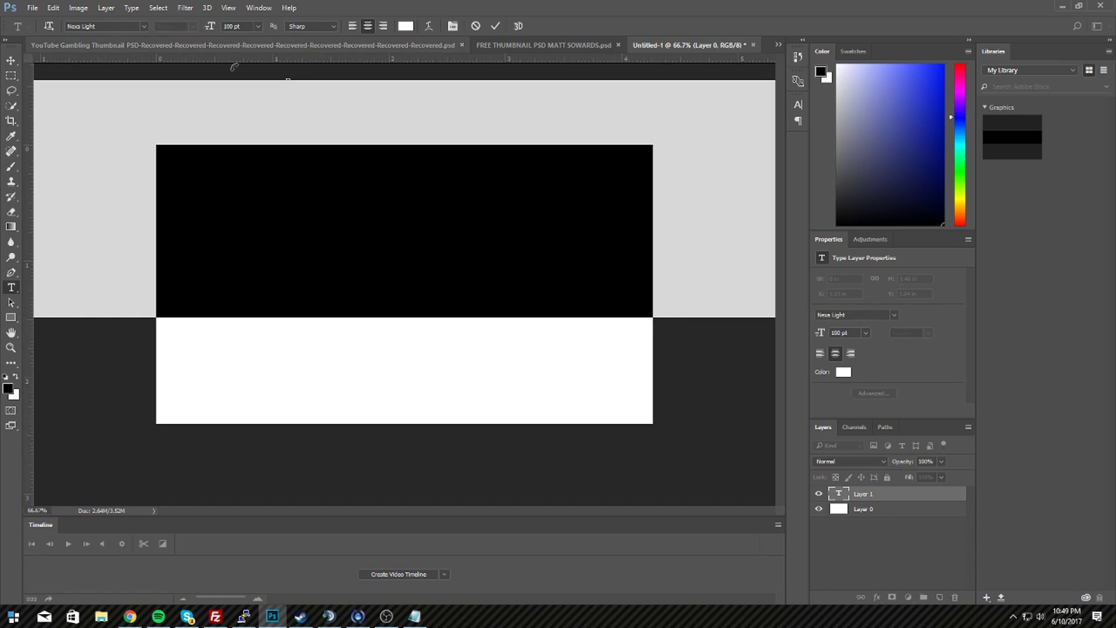
left_click(11, 60)
Move the oversized title text with Free Transform until its right end lies inside the canvas
left_click_drag(313, 221, 274, 172)
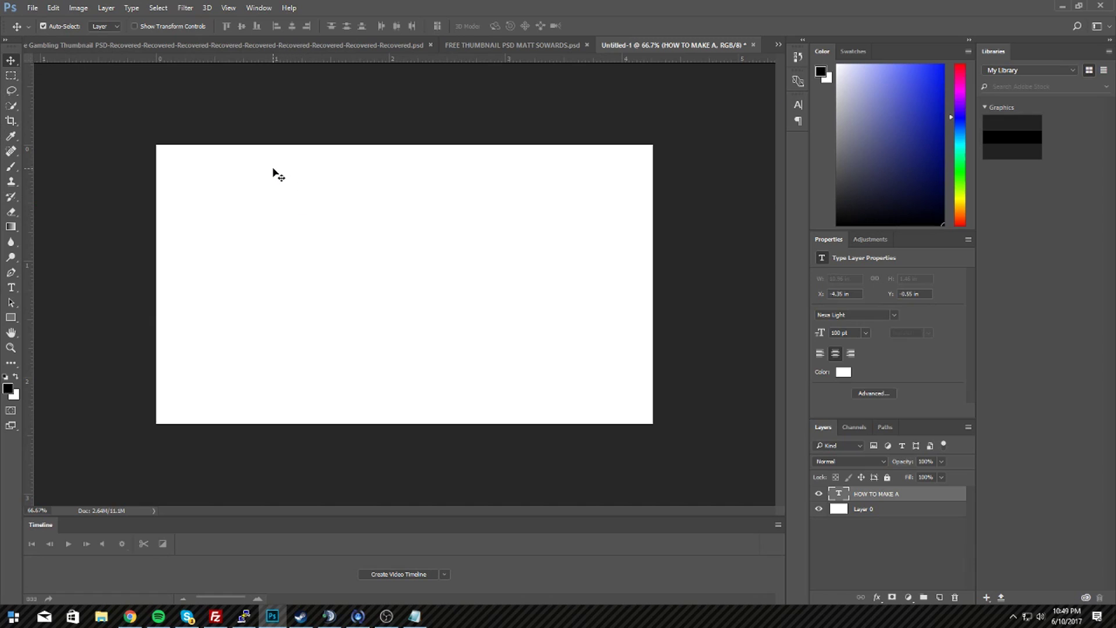
mouse_move(205, 129)
left_mouse_down()
mouse_move(236, 142)
mouse_move(226, 154)
mouse_move(209, 134)
left_mouse_up()
key("ctrl+t")
left_click_drag(540, 145, 381, 137)
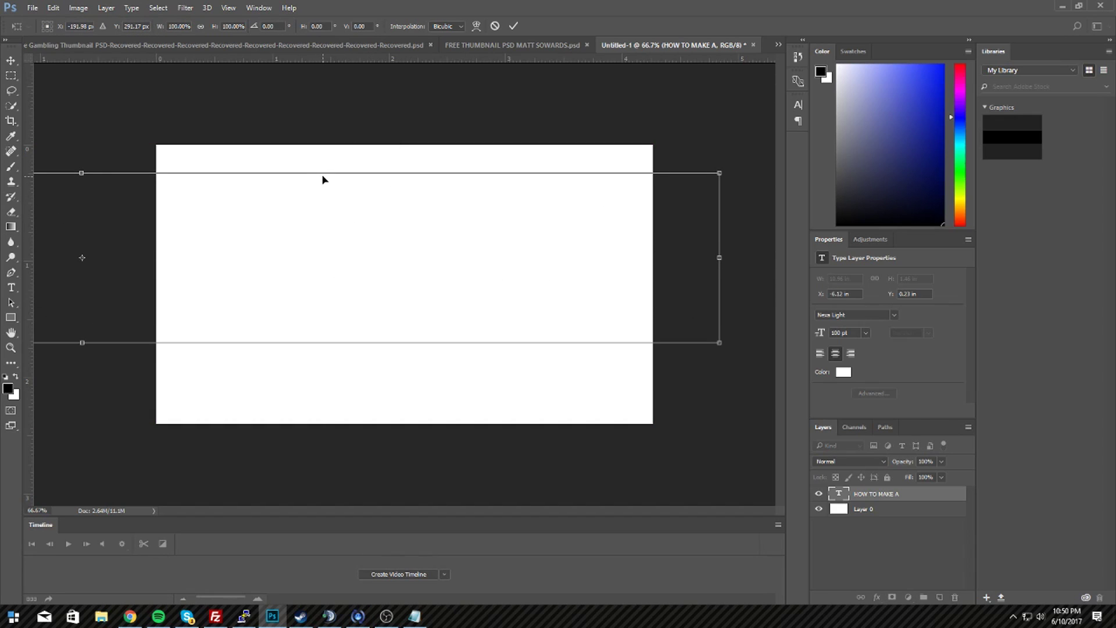
left_click_drag(460, 244, 566, 252)
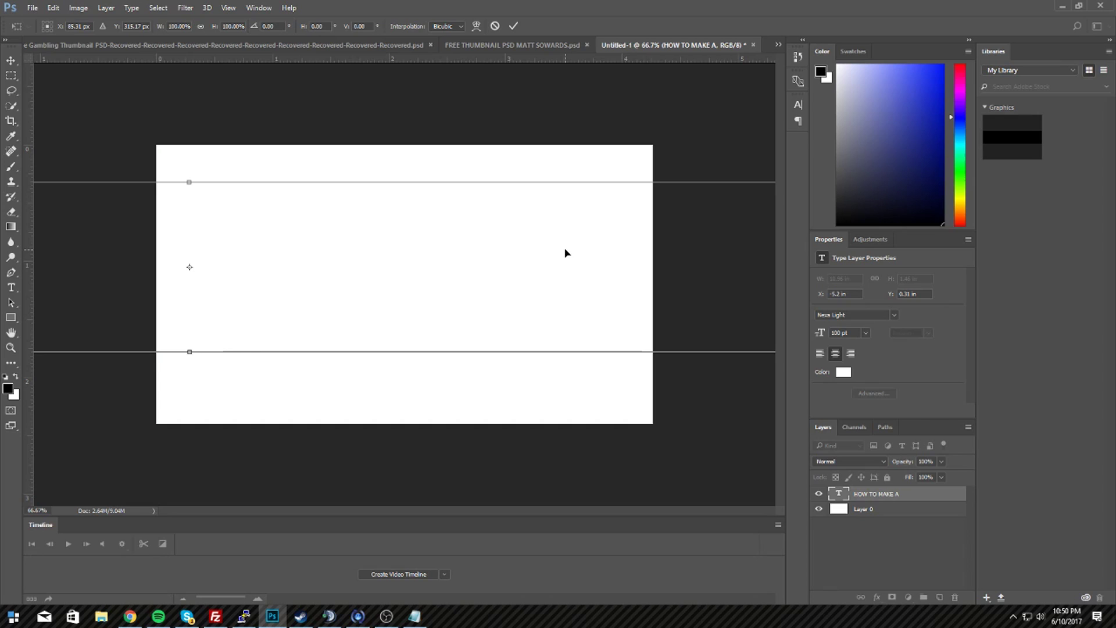
mouse_move(410, 269)
left_mouse_down()
mouse_move(354, 267)
mouse_move(390, 265)
left_mouse_up()
key("ctrl+z")
left_click_drag(437, 232, 405, 279)
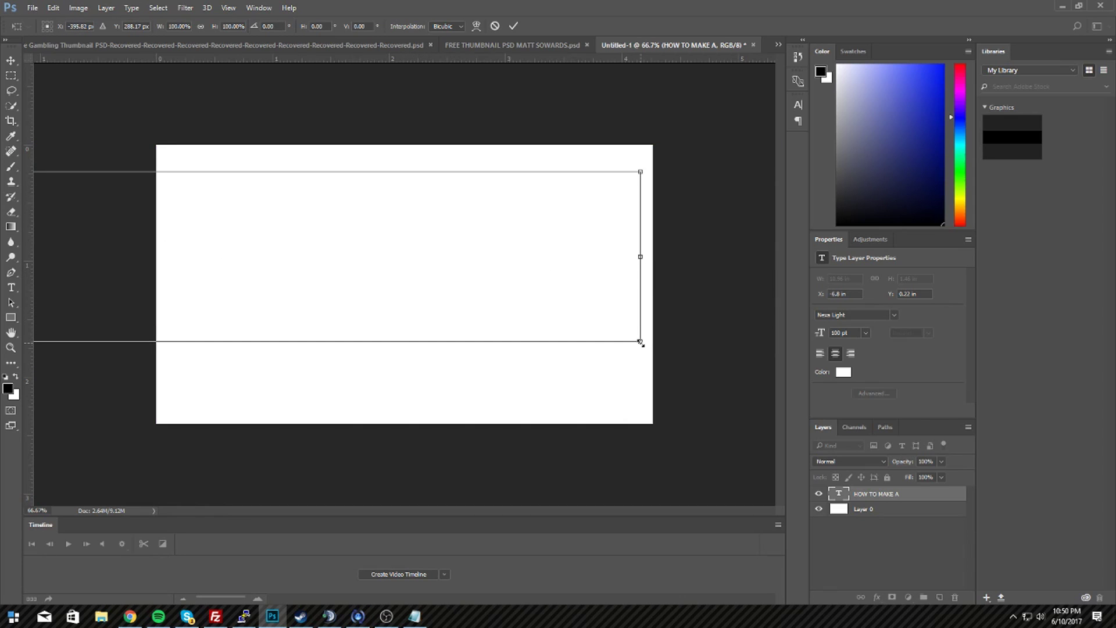
Scale the title text down to about 29.68 pt and place it within the canvas's upper half
left_click_drag(640, 342, 320, 216)
key("ctrl+z")
left_click_drag(640, 343, 273, 207)
left_click_drag(260, 210, 620, 233)
left_click_drag(655, 268, 556, 243)
key("Return")
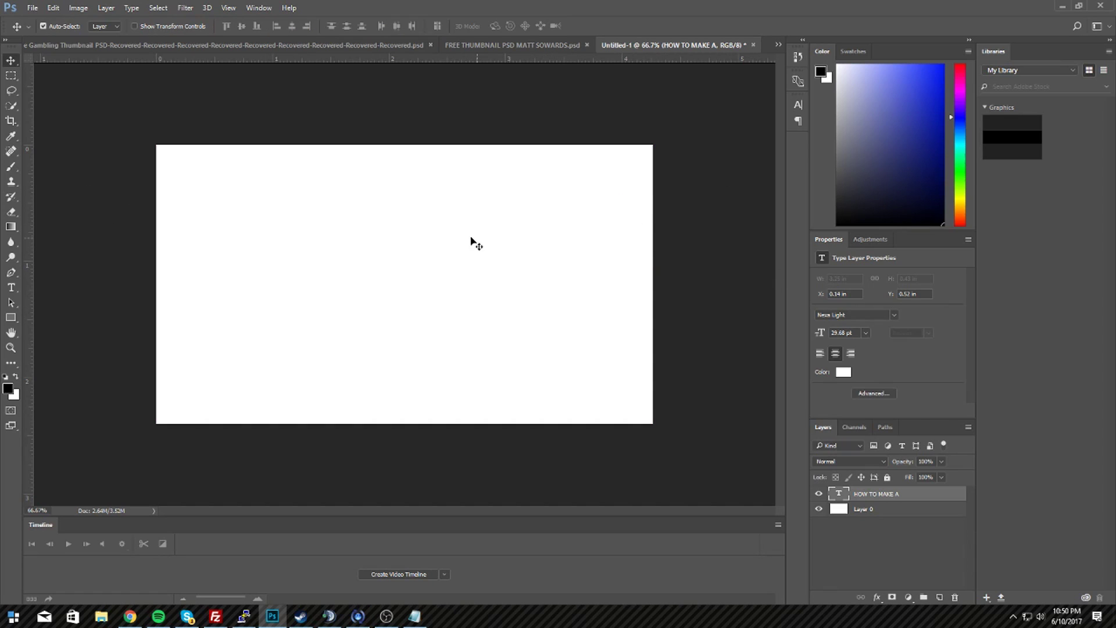
Shift the title text to about X 0.5 in and Y 0.52 in, near the horizontal middle of the canvas
key("ctrl+t")
left_click(364, 219)
left_click_drag(368, 227, 438, 234)
key("Return")
Delete the white Layer 0 so that only the title text layer remains
left_click(863, 510)
key("Delete")
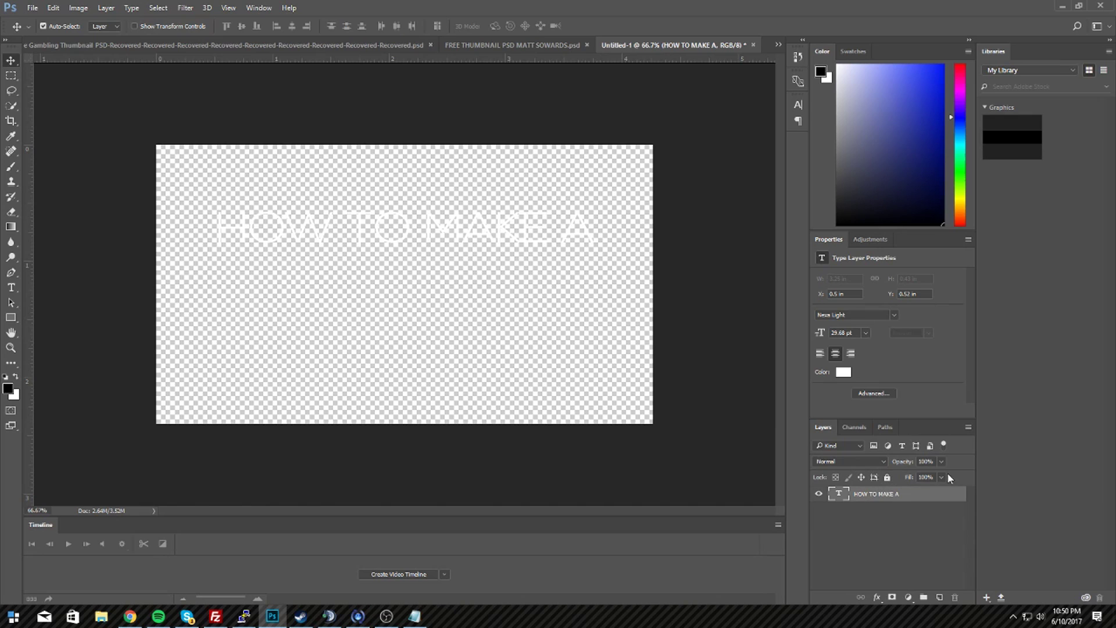
right_click(893, 495)
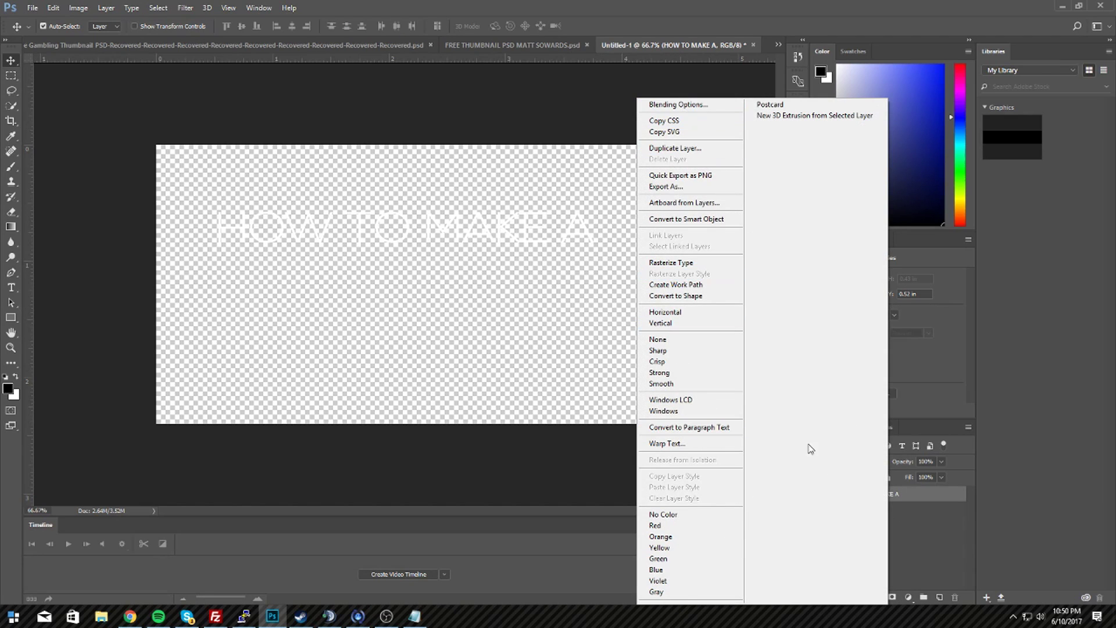
left_click(916, 499)
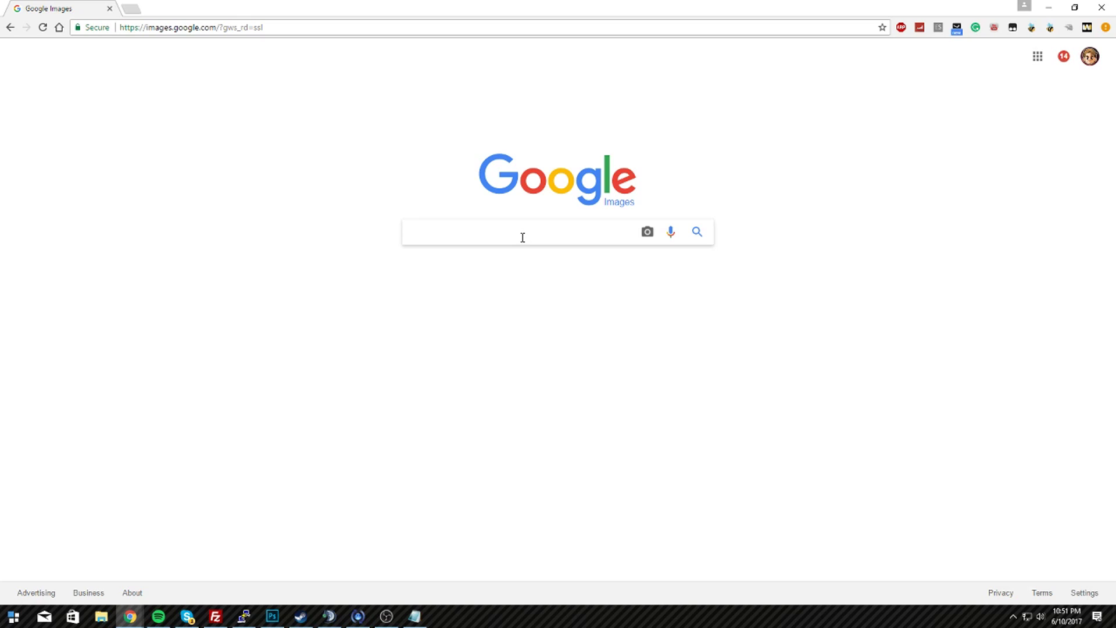
Search Google Images for "CSGO" in the browser and preview the picture of a soldier aiming among jungle ruins
type("CSGO")
key("Return")
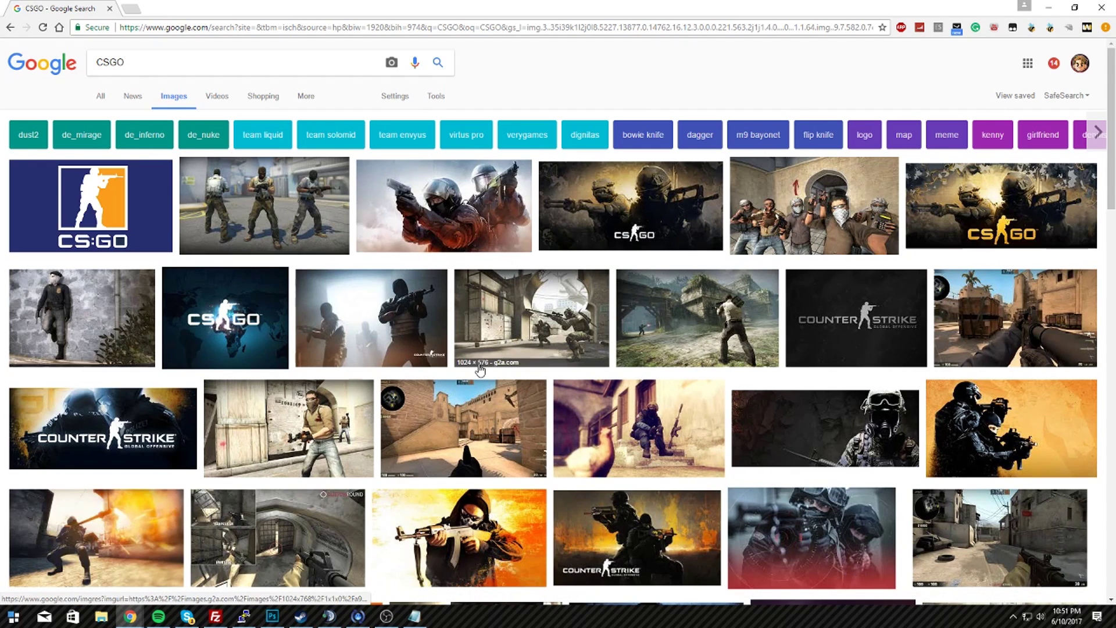
scroll(424, 281, "down", 3)
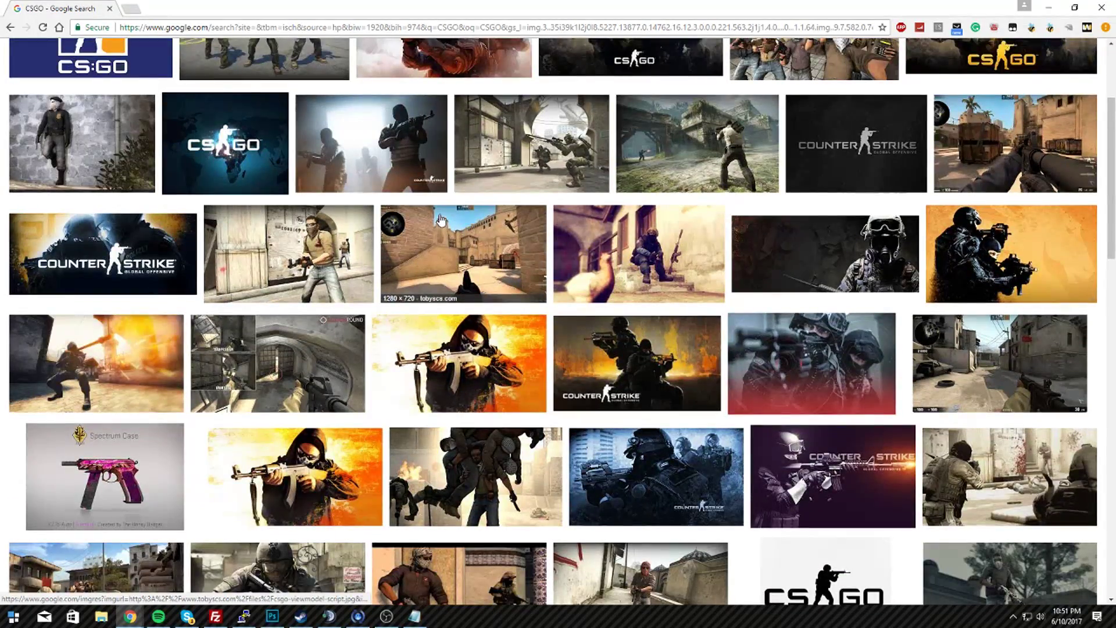
scroll(439, 220, "down", 2)
scroll(581, 175, "up", 2)
left_click(686, 152)
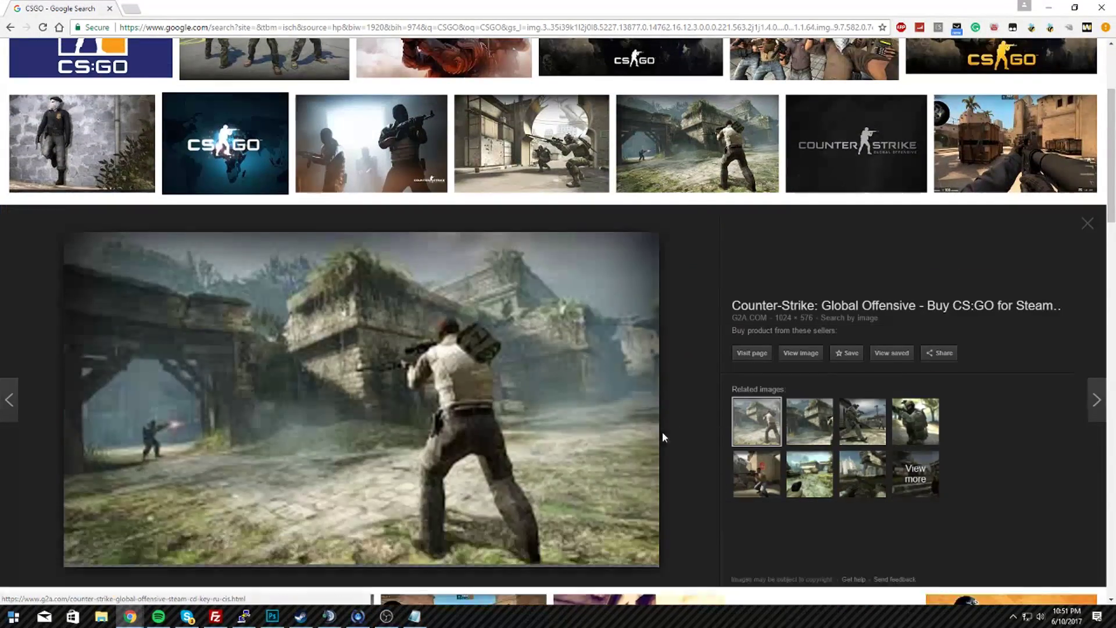
scroll(442, 372, "down", 2)
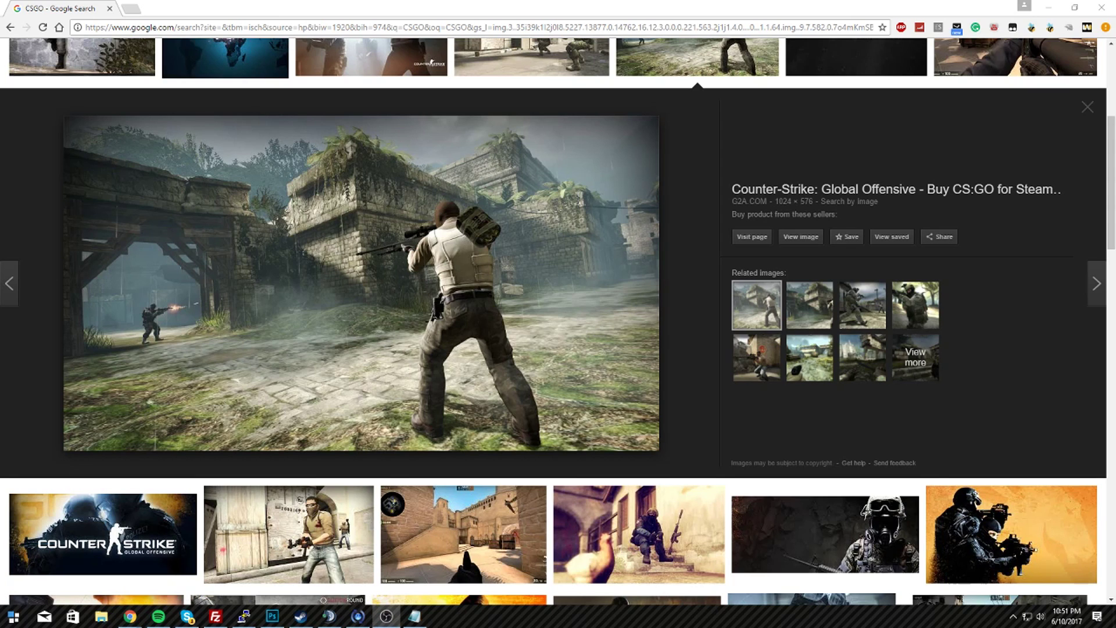
Place the previewed jungle ruins image from the browser into the Photoshop document Untitled-1, filling the canvas
left_click_drag(517, 259, 1115, 244)
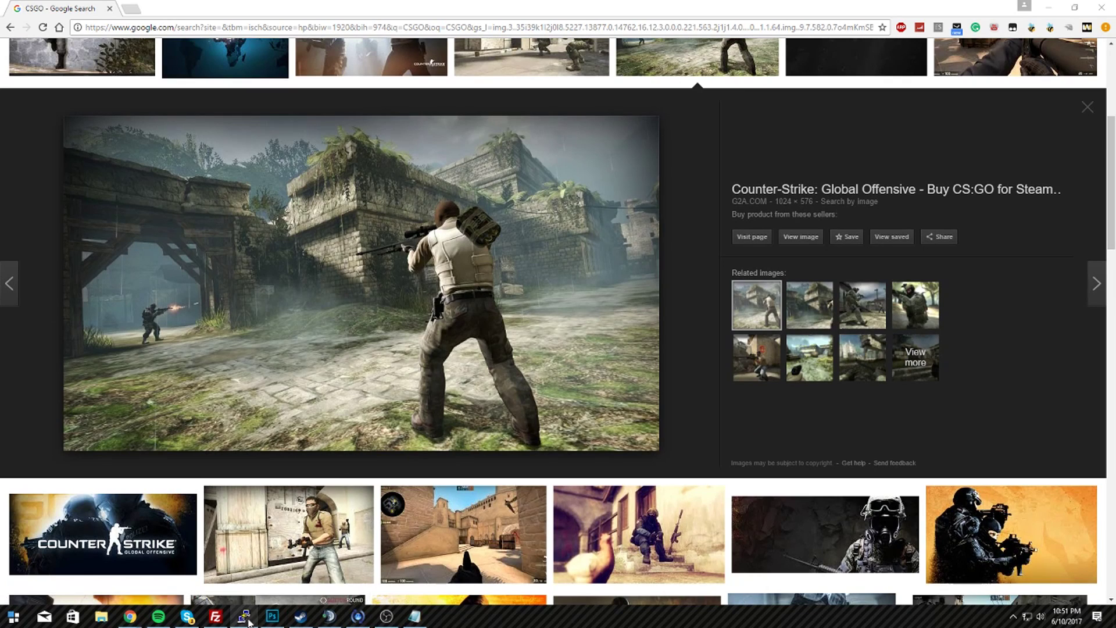
left_click_drag(249, 622, 433, 259)
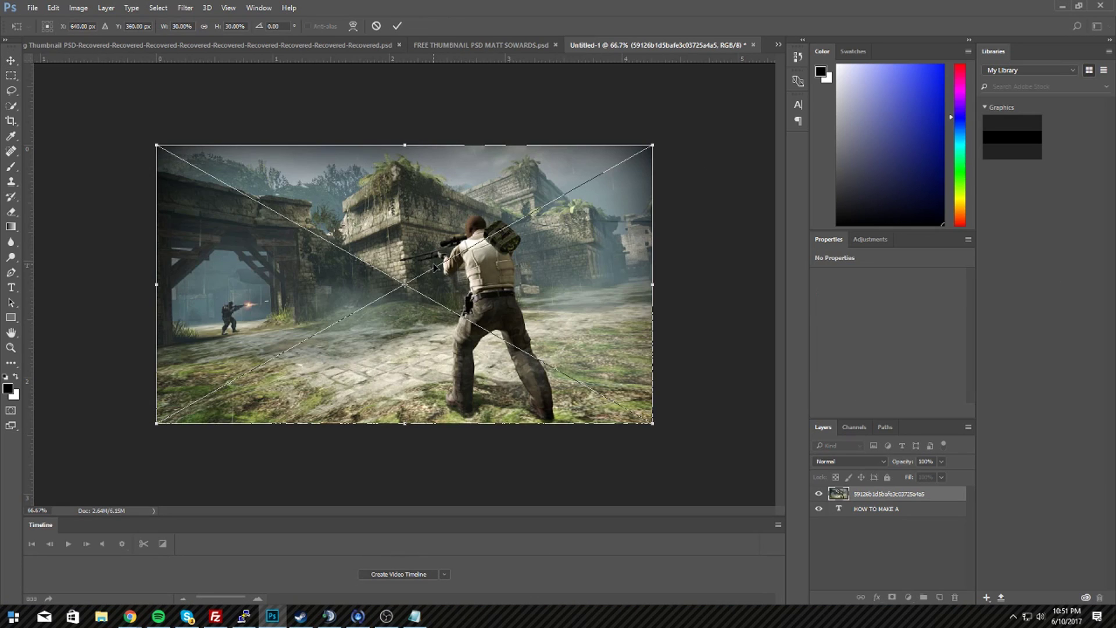
key("Return")
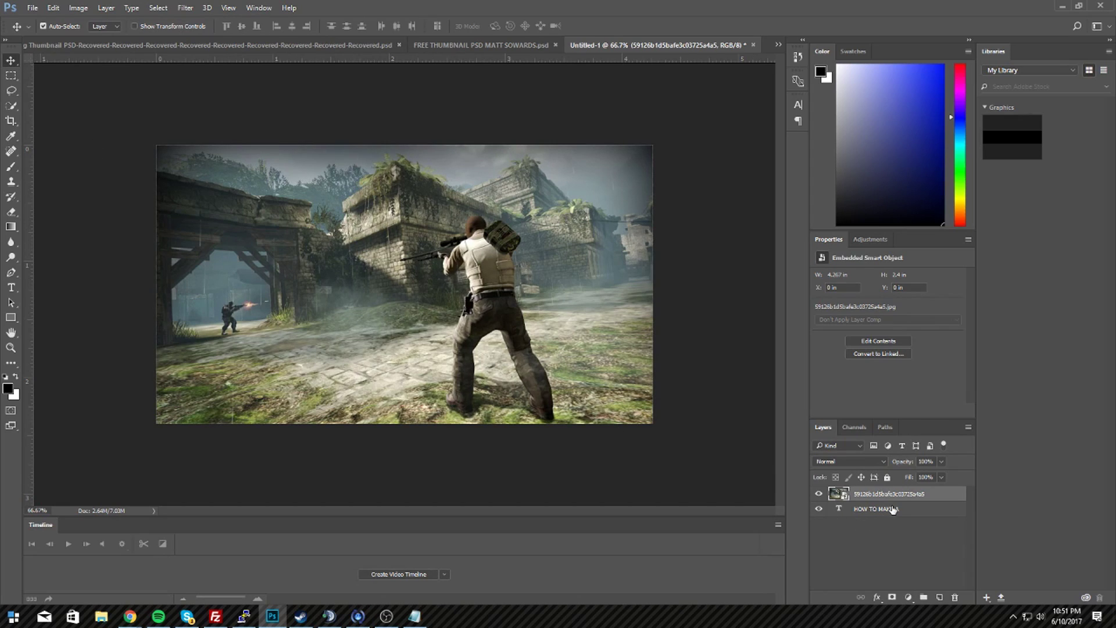
Rename the jungle ruins image layer as BACKGROUND and place it beneath the HOW TO MAKE A text layer
double_click(900, 495)
type("BACKGROUND")
key("Return")
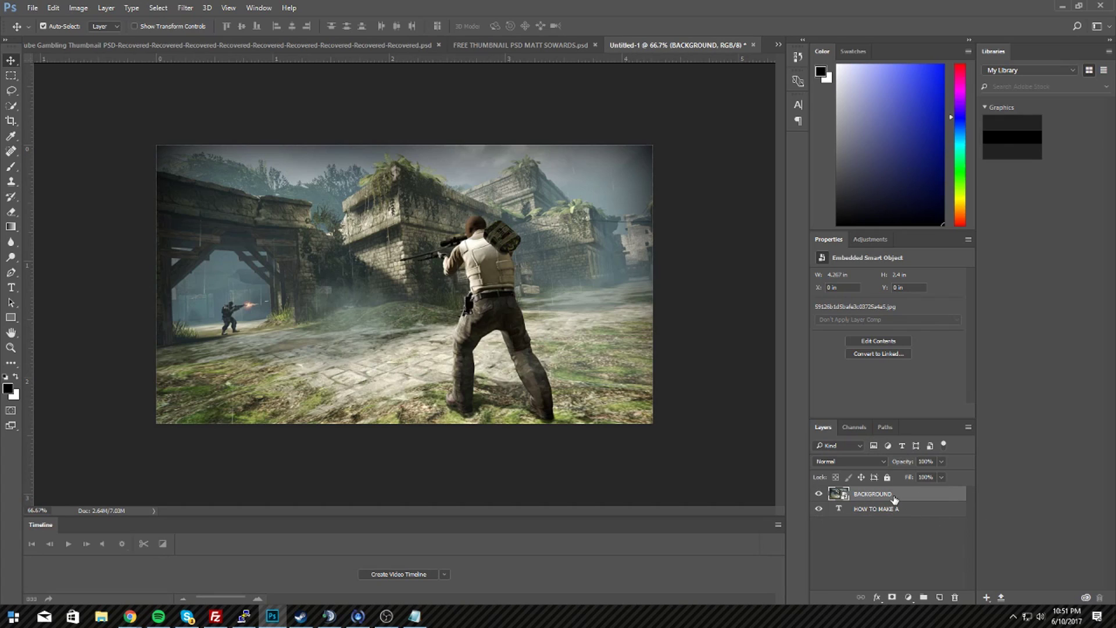
left_click_drag(903, 493, 893, 517)
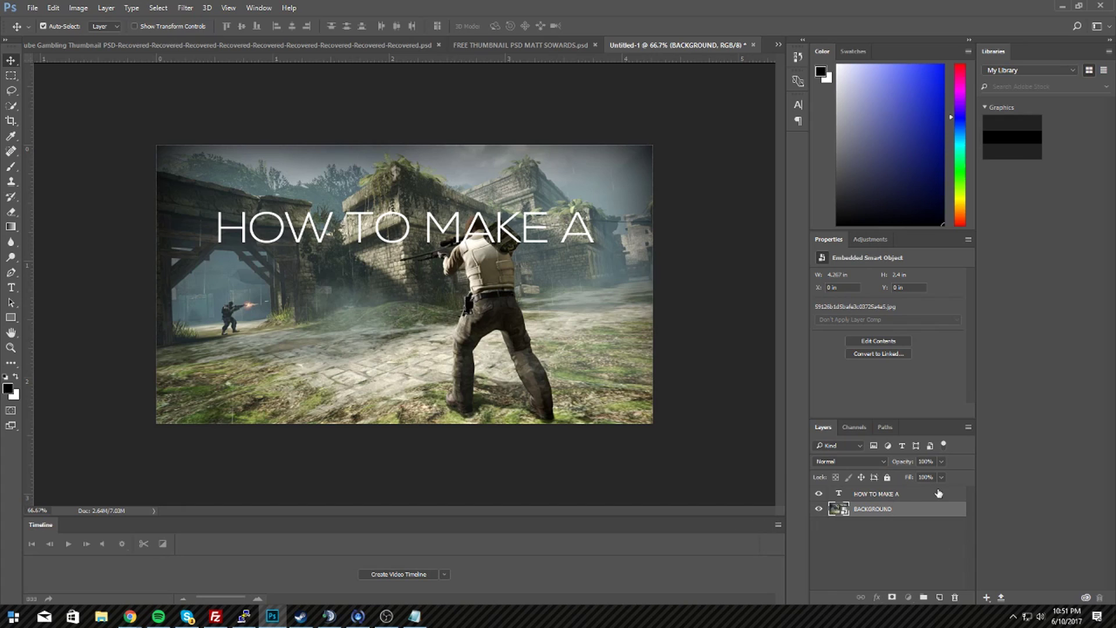
Browse fonts for the HOW TO MAKE A title and check which font the title in the FREE THUMBNAIL PSD document uses
left_click(937, 494)
key("t")
left_click(235, 232)
left_click_drag(219, 215, 594, 233)
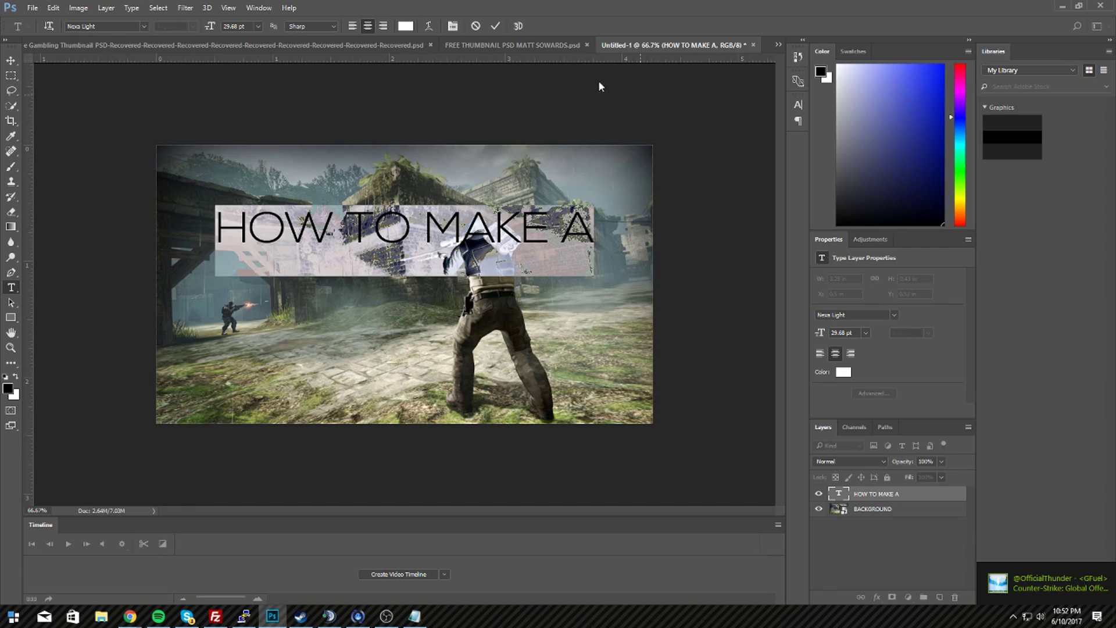
left_click(143, 24)
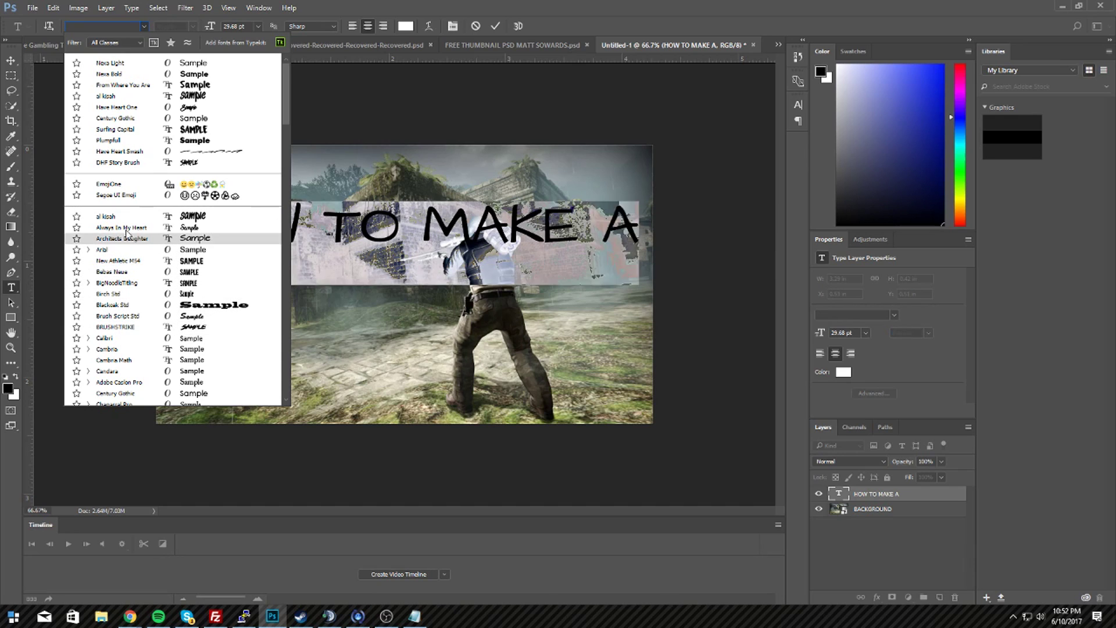
left_click(11, 61)
left_click(483, 44)
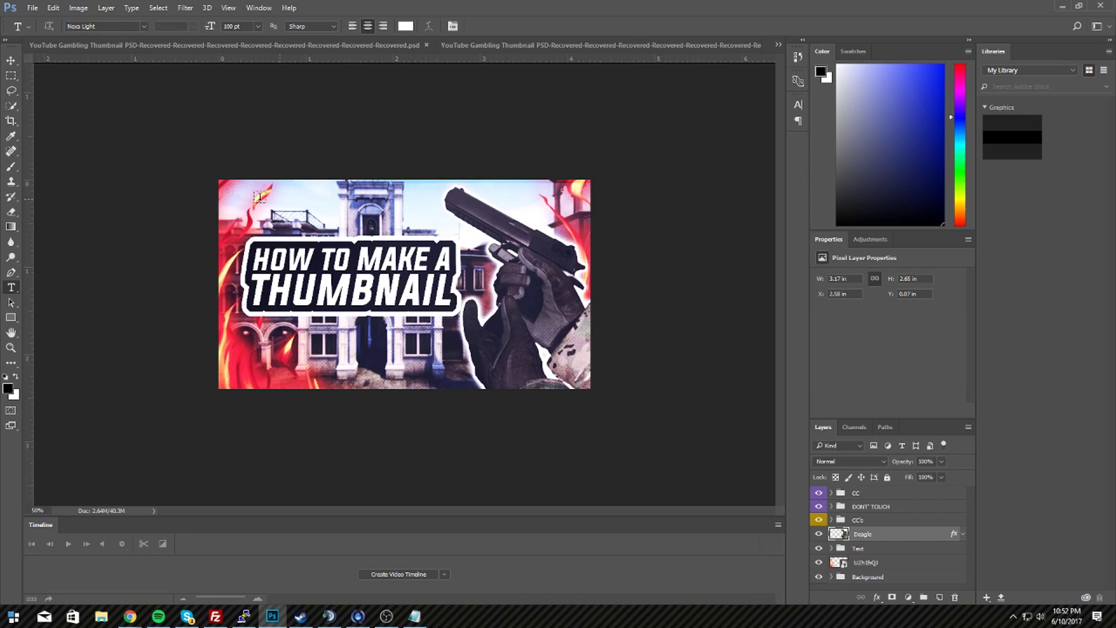
left_click(321, 264)
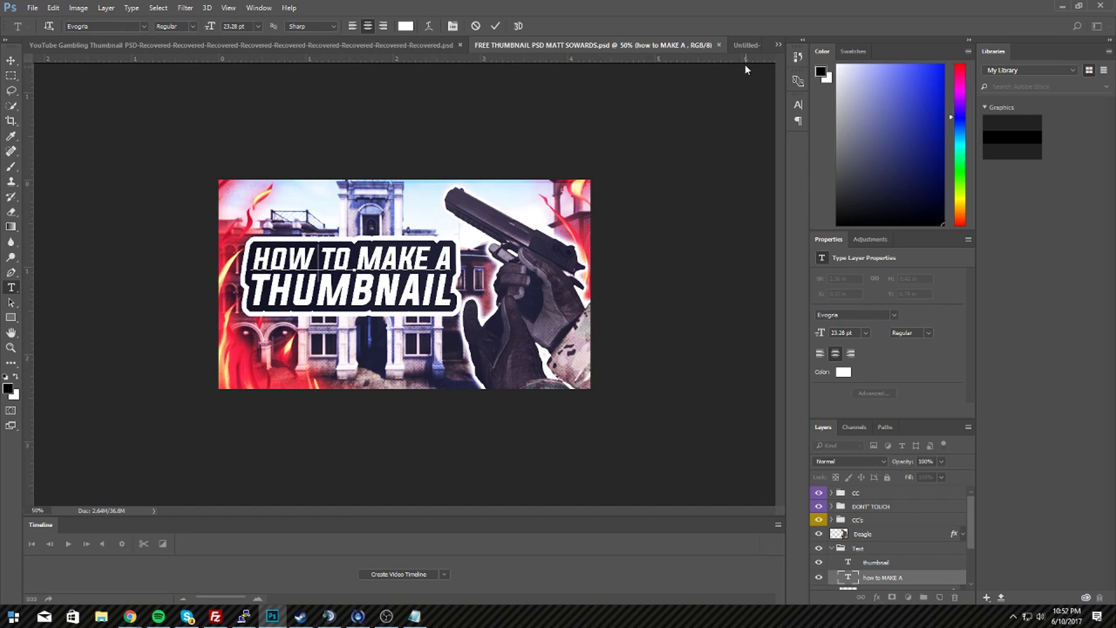
Back in Untitled-1, set the whole HOW TO MAKE A title in the Evogria font with the Italic style
left_click(746, 45)
key("ctrl+a")
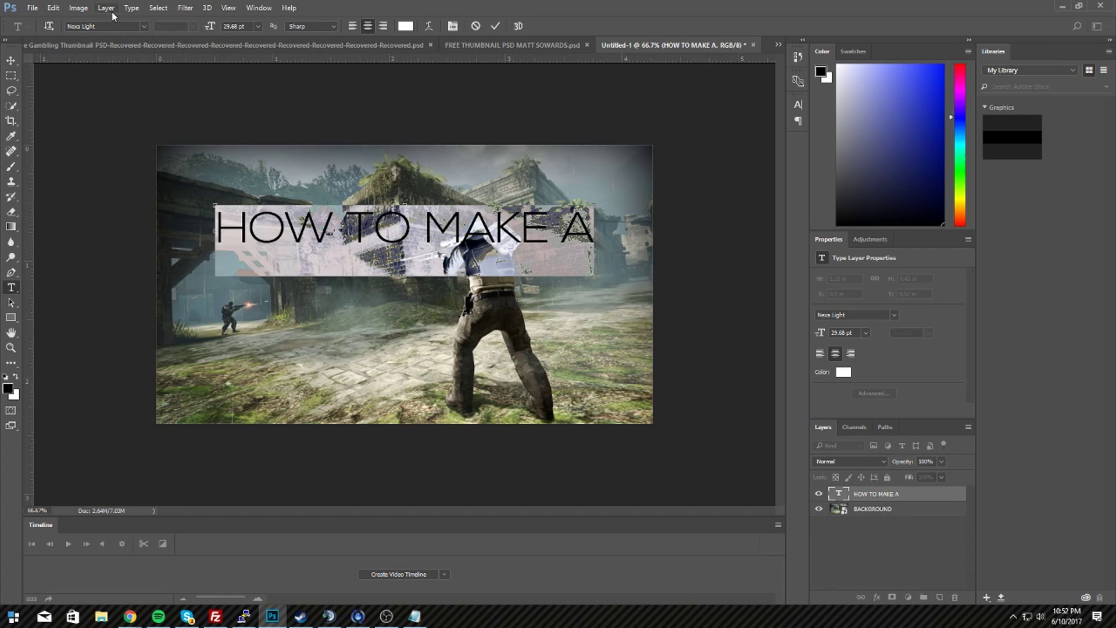
left_click(115, 26)
type("ev")
left_click(129, 60)
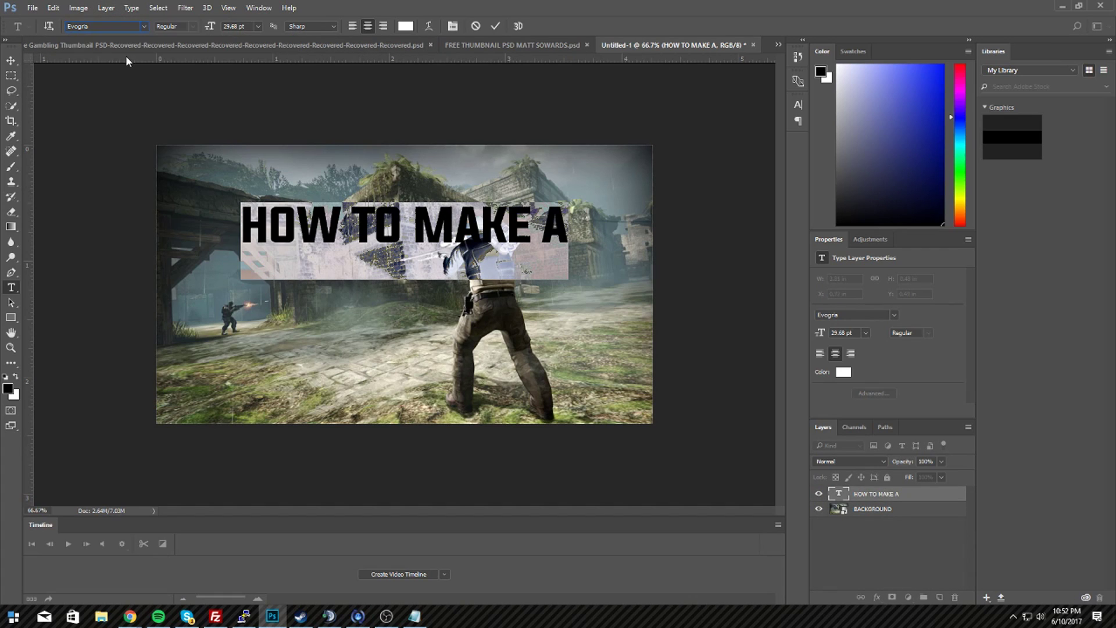
left_click(142, 26)
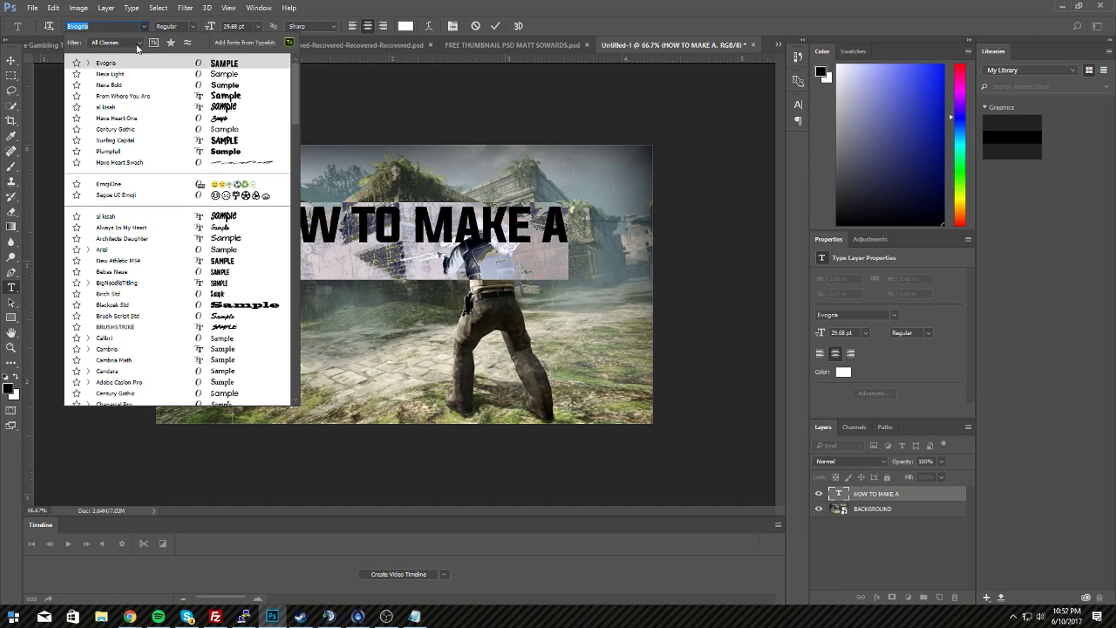
type("ev")
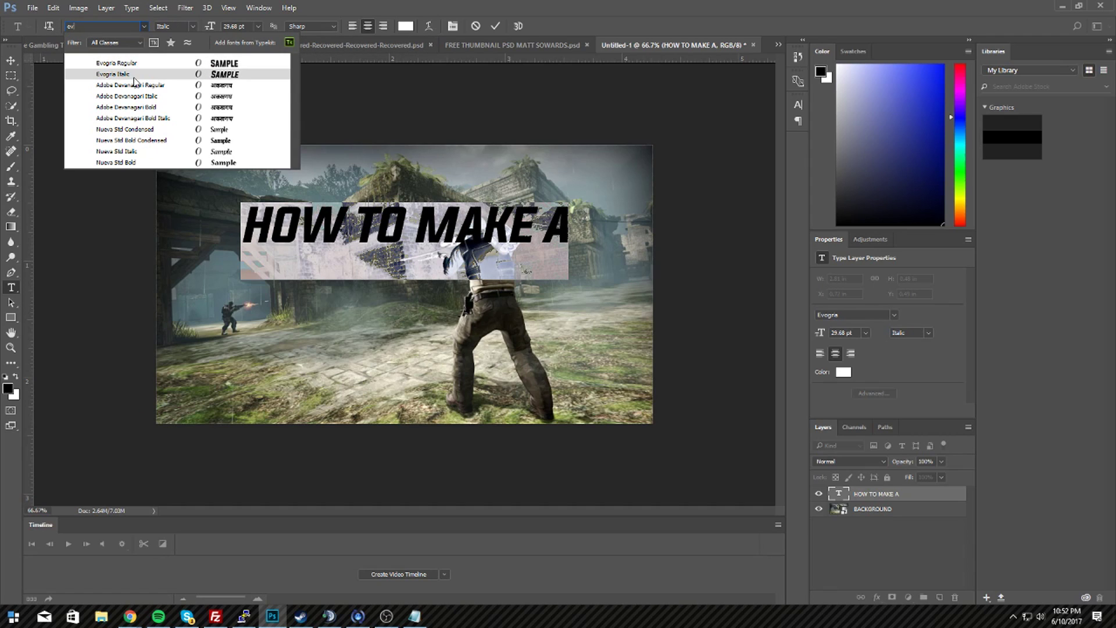
left_click(134, 81)
left_click(10, 59)
Scale the HOW TO MAKE A title down to about 25 pt and move it to about X 0.94 in, Y 0.78 in
key("ctrl+t")
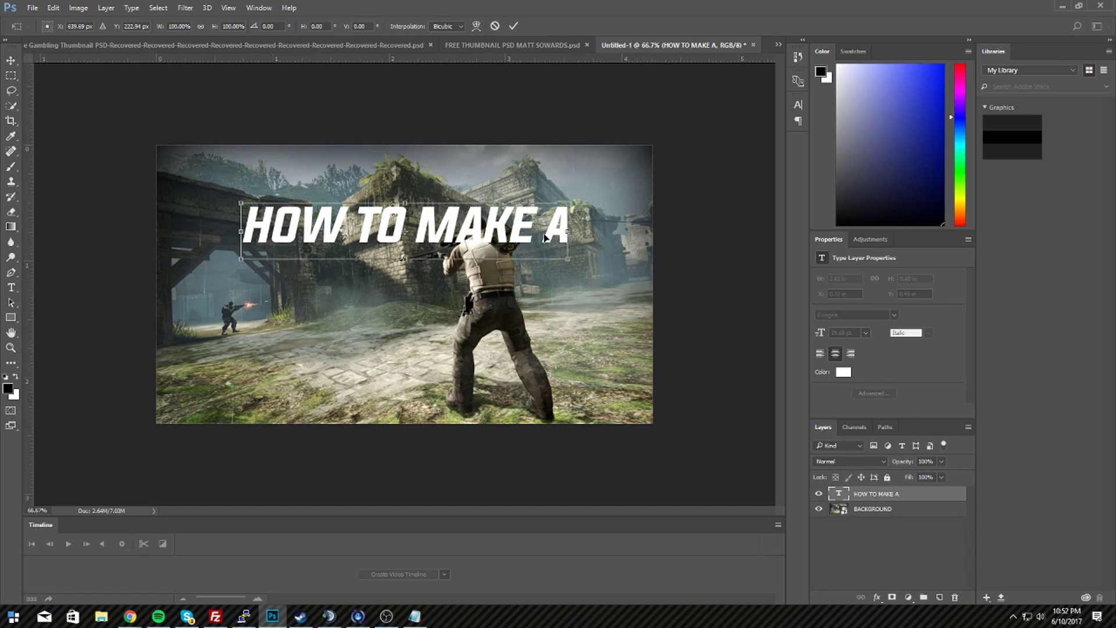
left_click_drag(573, 201, 518, 212)
left_click_drag(482, 219, 509, 252)
key("Return")
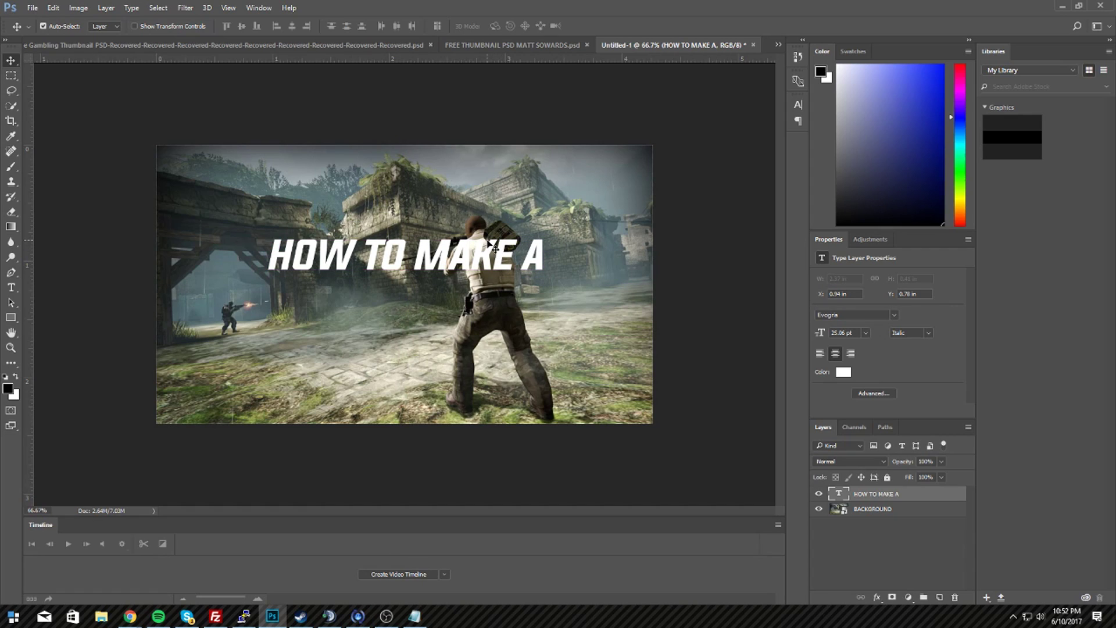
Duplicate the HOW TO MAKE A text layer and place the copy directly below the original, at about Y 1.13 in
key("ctrl")
key("ctrl+j")
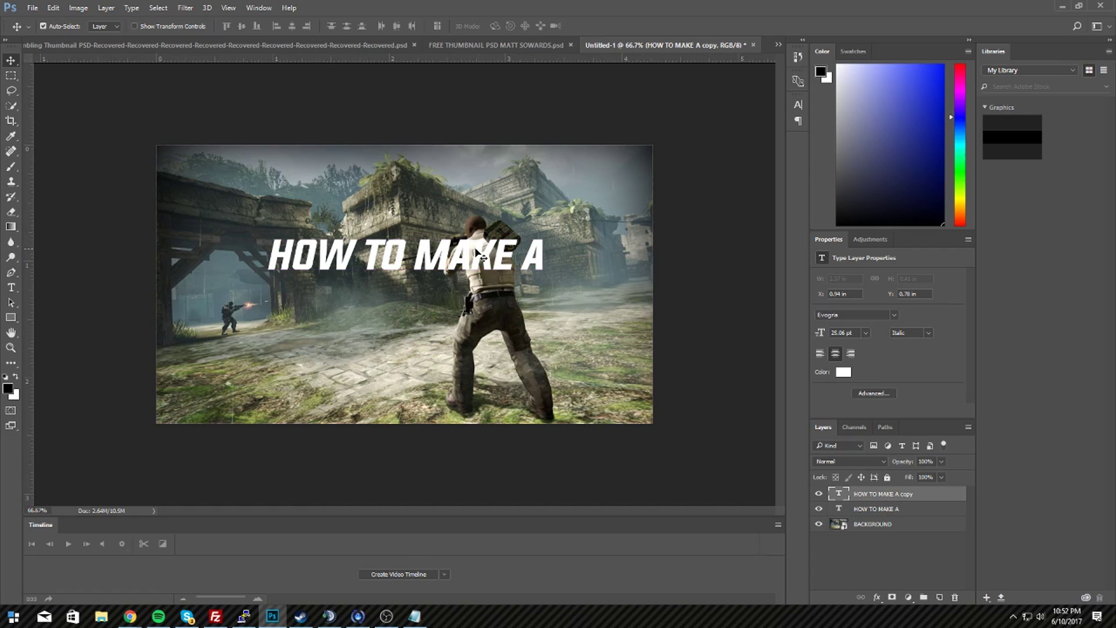
key("ctrl+t")
left_click_drag(476, 252, 452, 287)
key("Return")
key("ctrl+t")
key("Return")
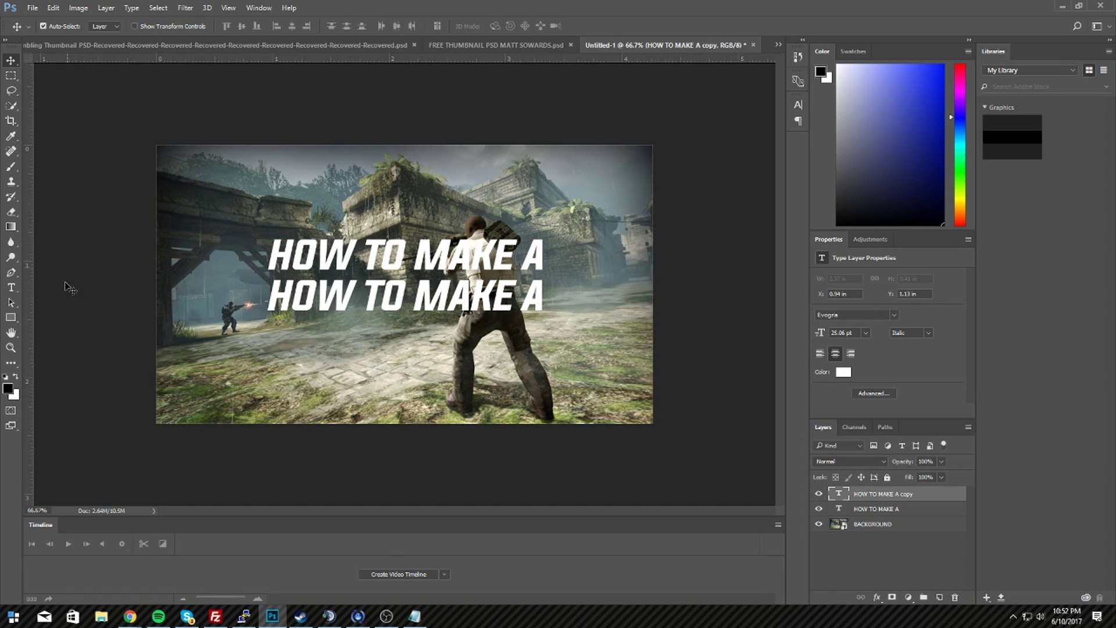
Replace the text of the lower title line with THUMBNAIL
left_click(11, 288)
left_click(328, 289)
key("ctrl+a")
type("THUMBNAIL")
left_click(11, 60)
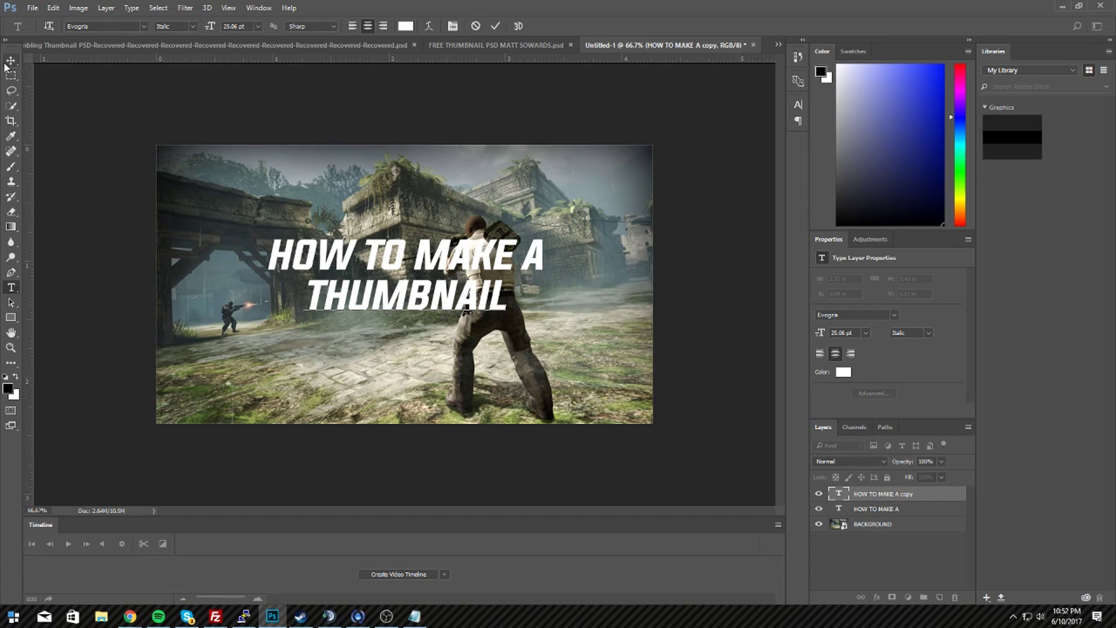
Enlarge THUMBNAIL to about 35 pt so it spans the width of HOW TO MAKE A, positioned directly beneath it at about X 0.88 in, Y 1.07 in
key("ctrl+t")
left_click_drag(414, 297, 372, 298)
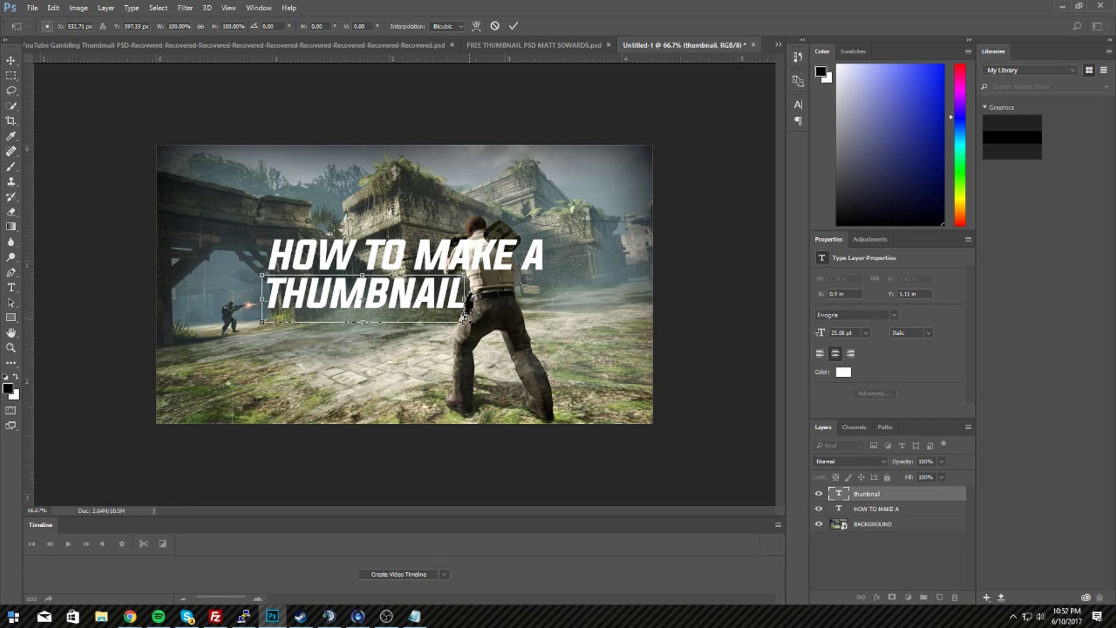
left_click_drag(464, 322, 543, 341)
left_click_drag(500, 310, 540, 336)
key("Return")
key("ctrl+t")
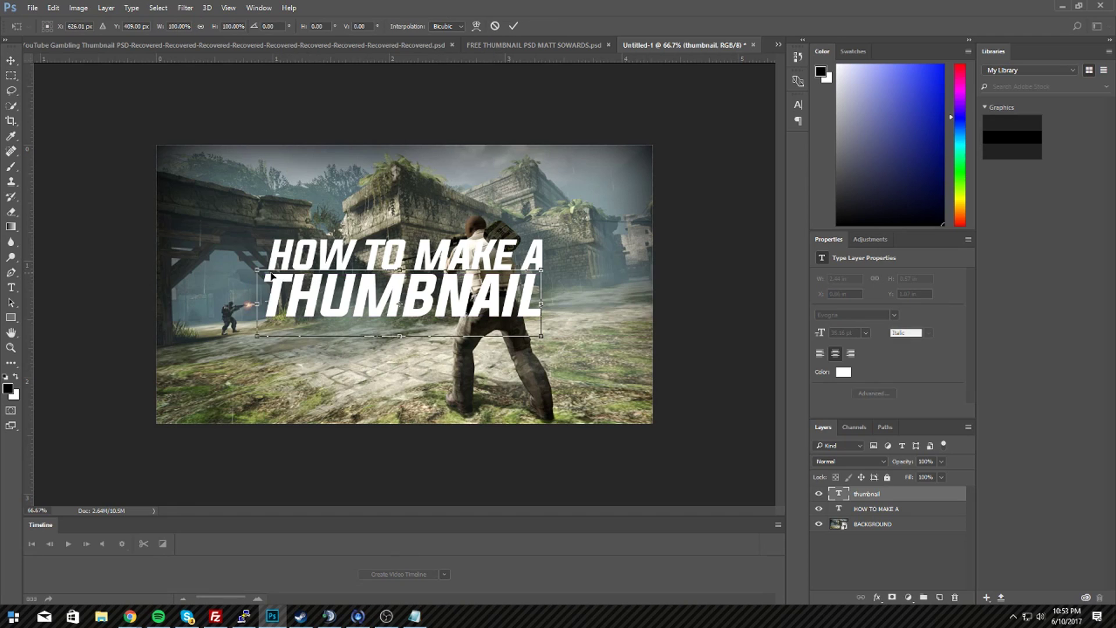
key("Return")
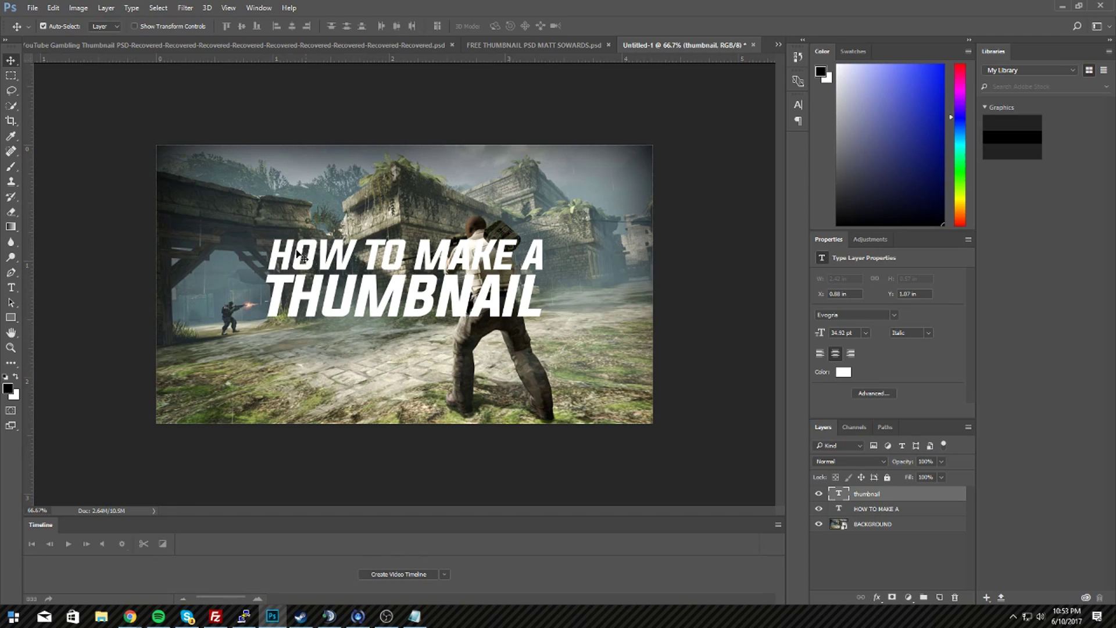
key("ctrl+t")
key("Return")
Apply a slight Gaussian Blur to the BACKGROUND layer
left_click(872, 523)
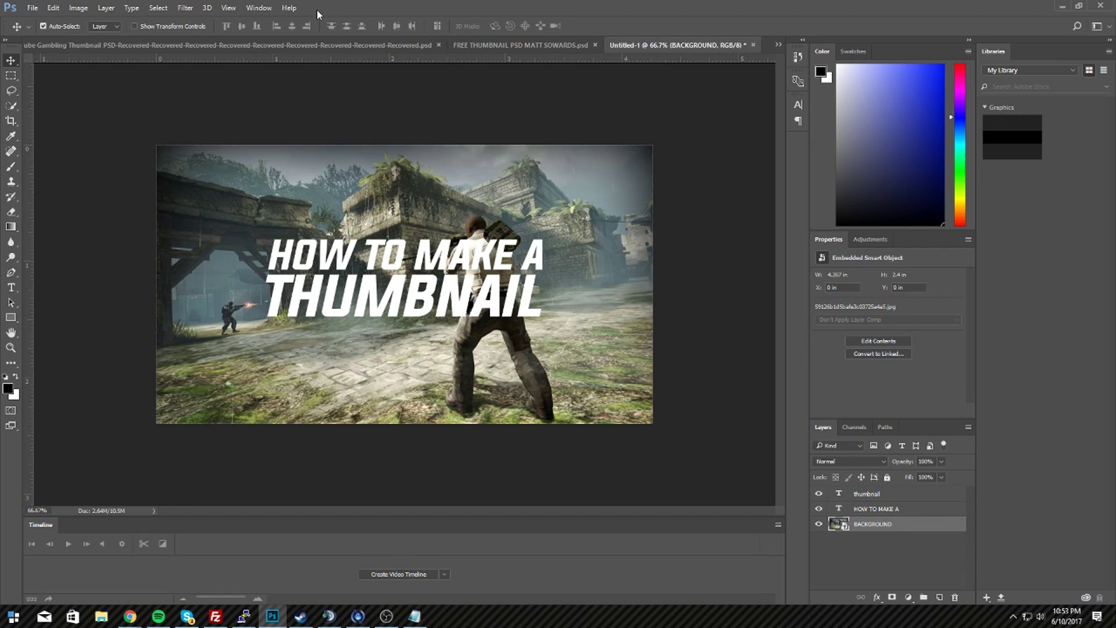
left_click(187, 7)
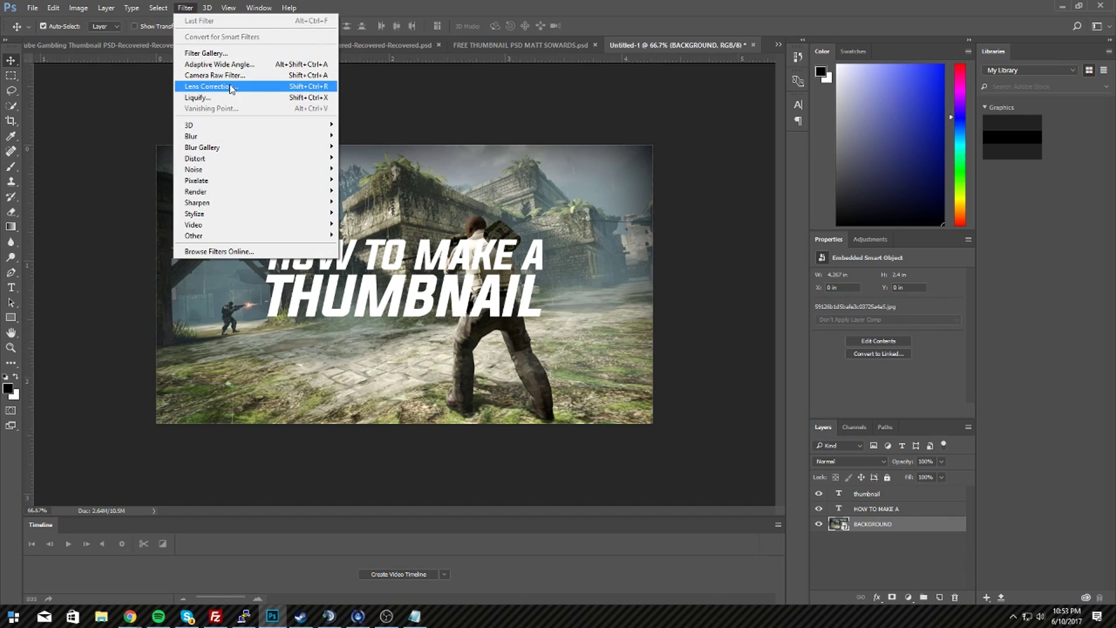
mouse_move(249, 145)
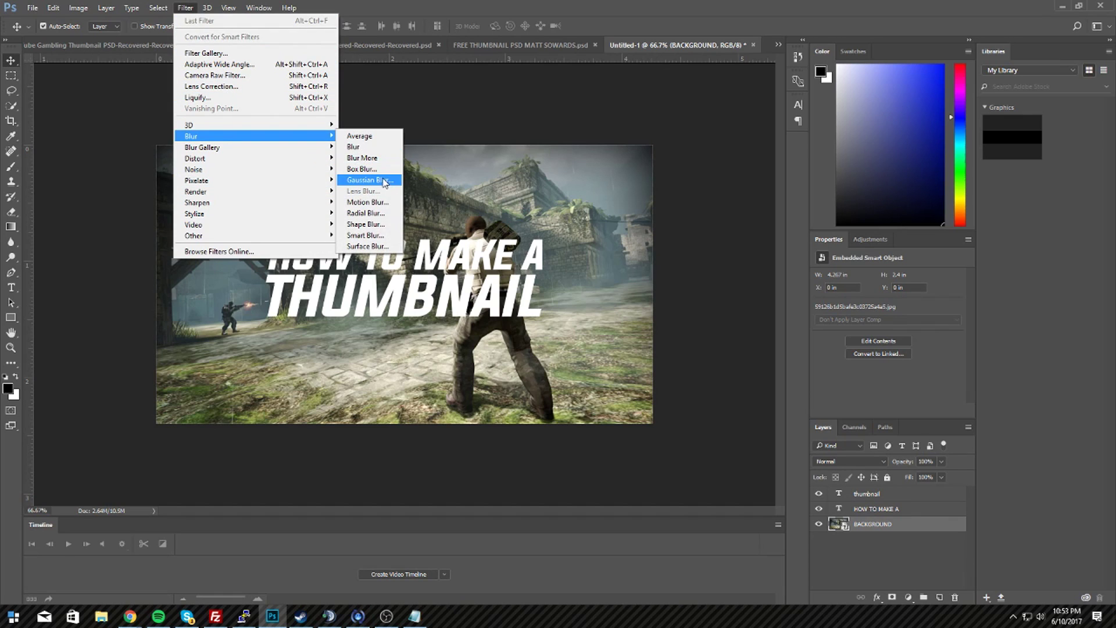
left_click(365, 180)
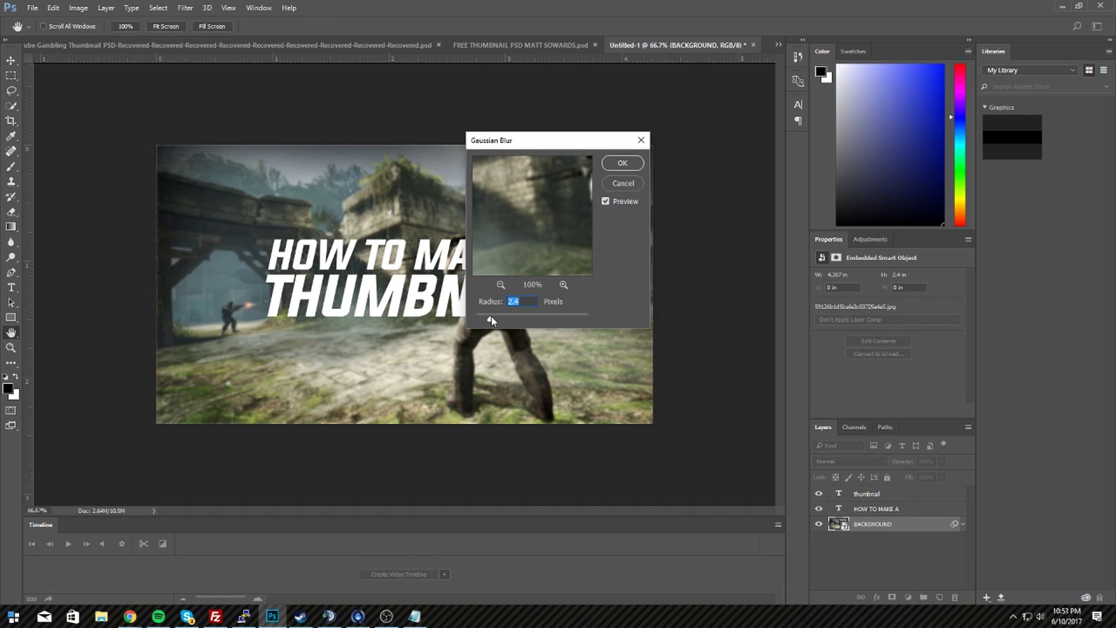
left_click_drag(491, 316, 487, 320)
left_click_drag(484, 318, 486, 319)
left_click(621, 165)
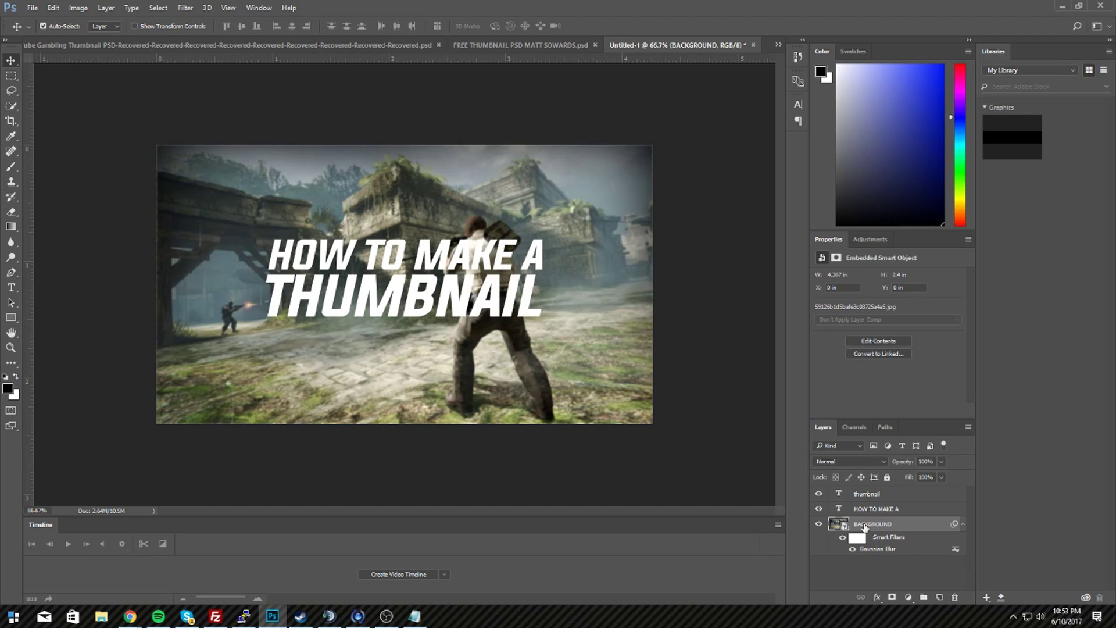
Select the thumbnail and HOW TO MAKE A text layers together
left_click(891, 497)
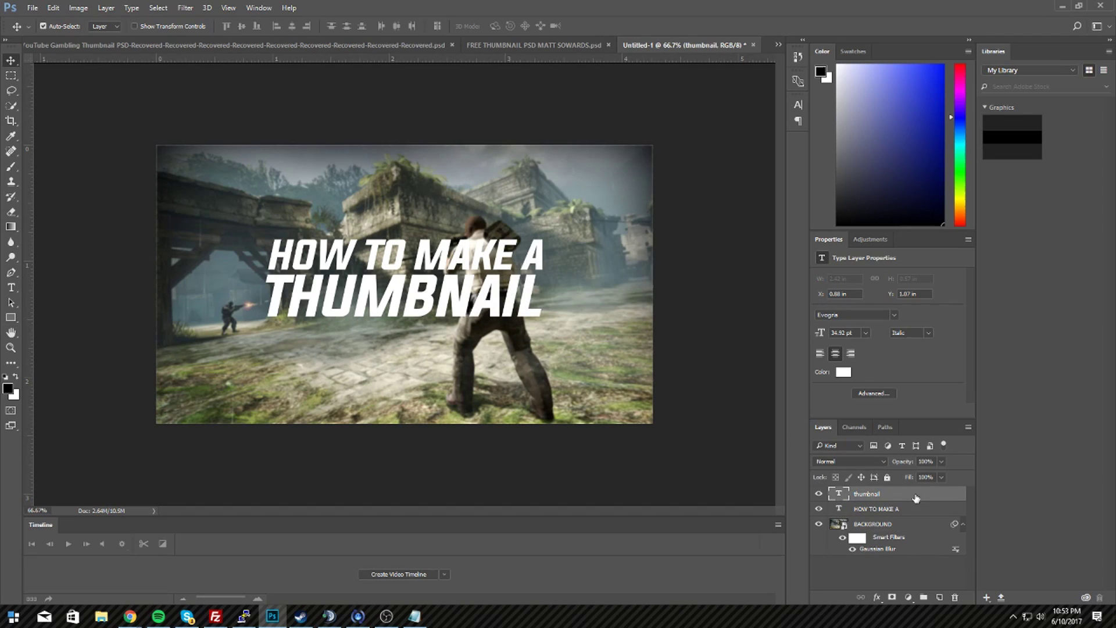
key("ctrl")
left_click(906, 510, "ctrl")
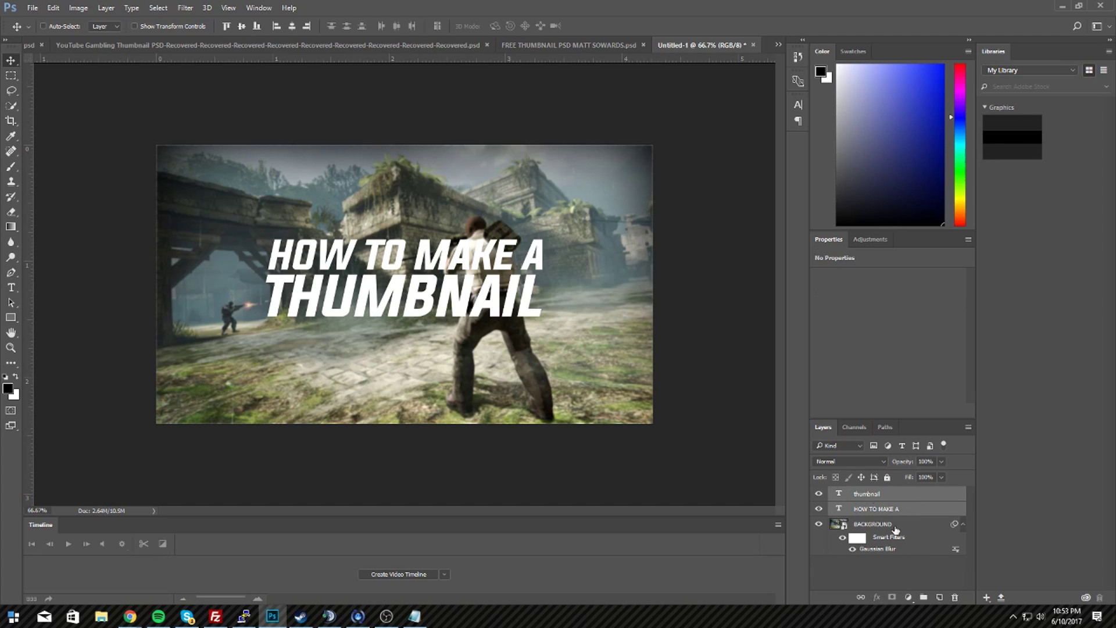
Try moving both title lines together up and to the right, and undo the move
left_click_drag(460, 308, 470, 277)
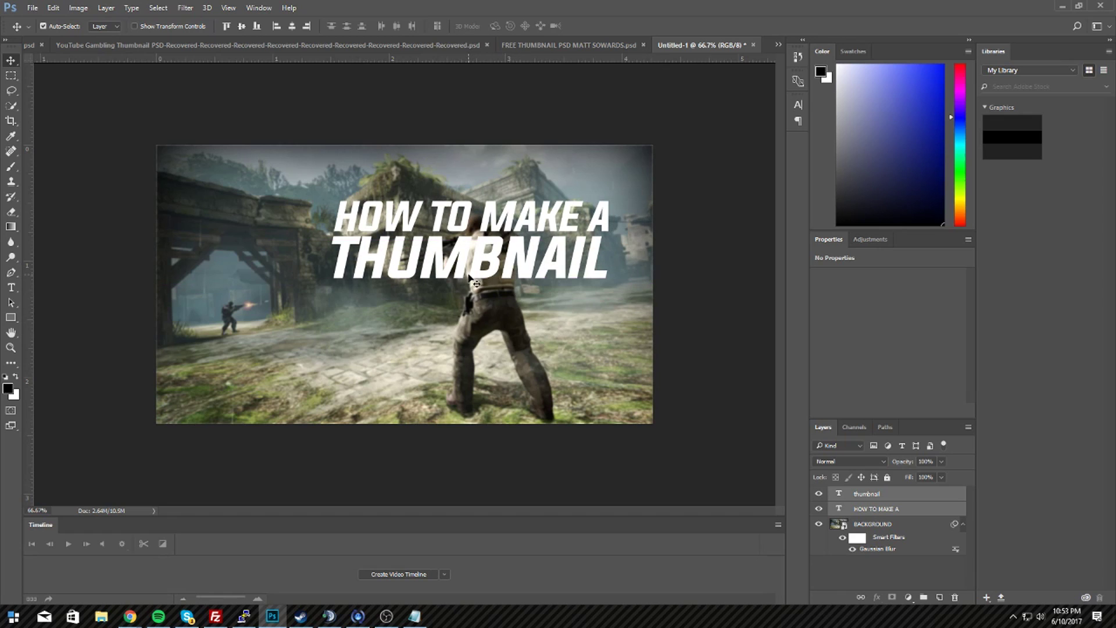
key("ctrl+z")
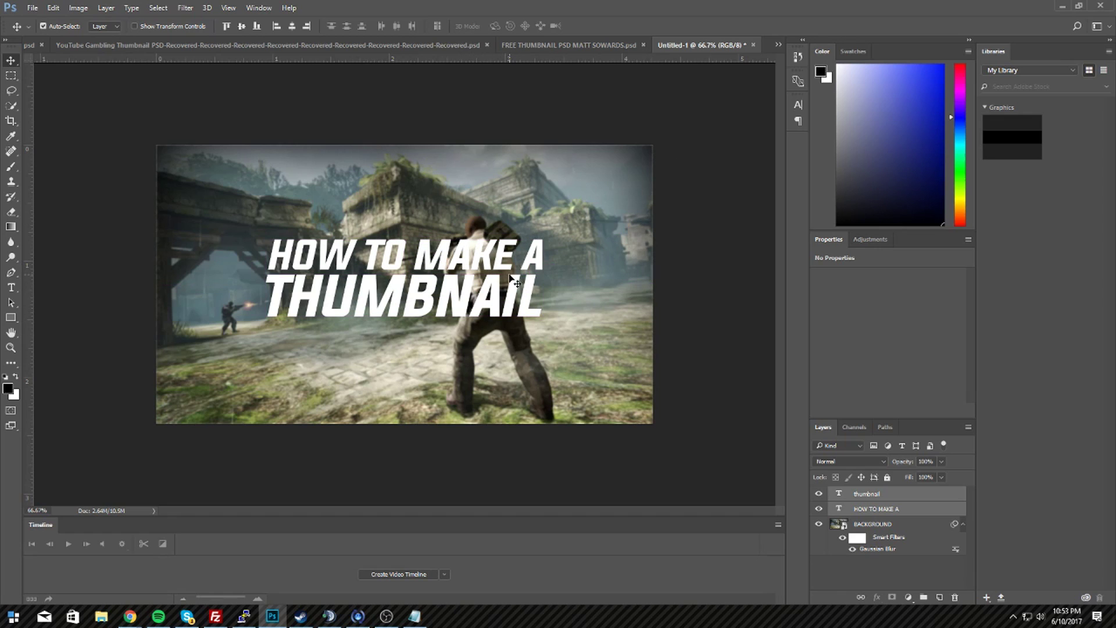
key("ctrl+z")
key("ctrl+z")
Duplicate both selected title text layers within the Untitled-1 document
right_click(900, 504)
left_click(726, 152)
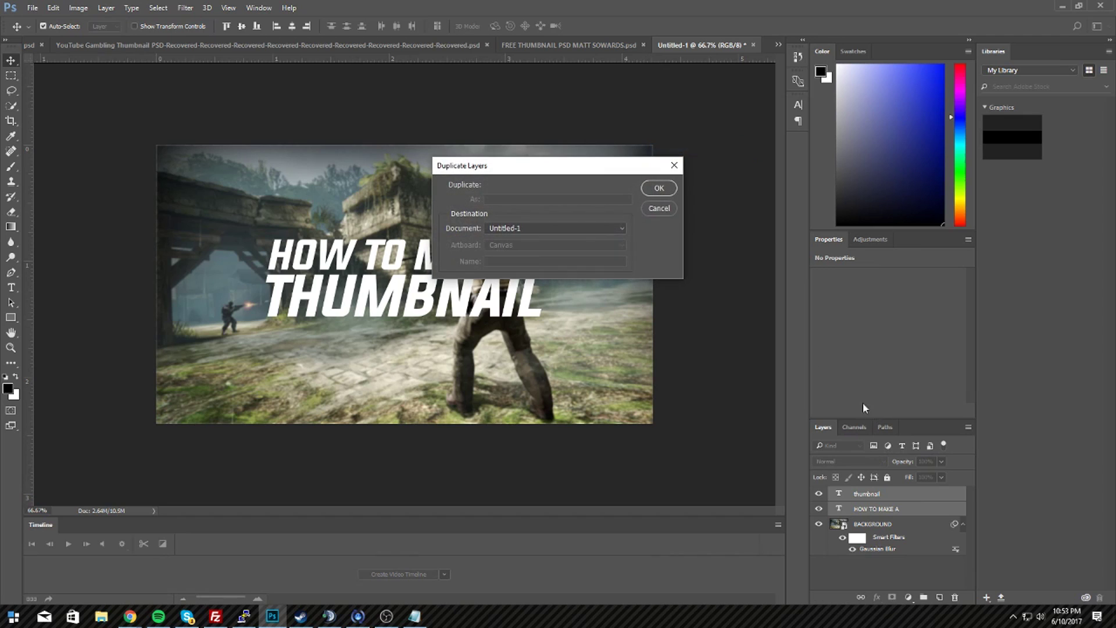
left_click(657, 194)
Rasterize the two duplicated title layers and merge them into a single layer
right_click(877, 501)
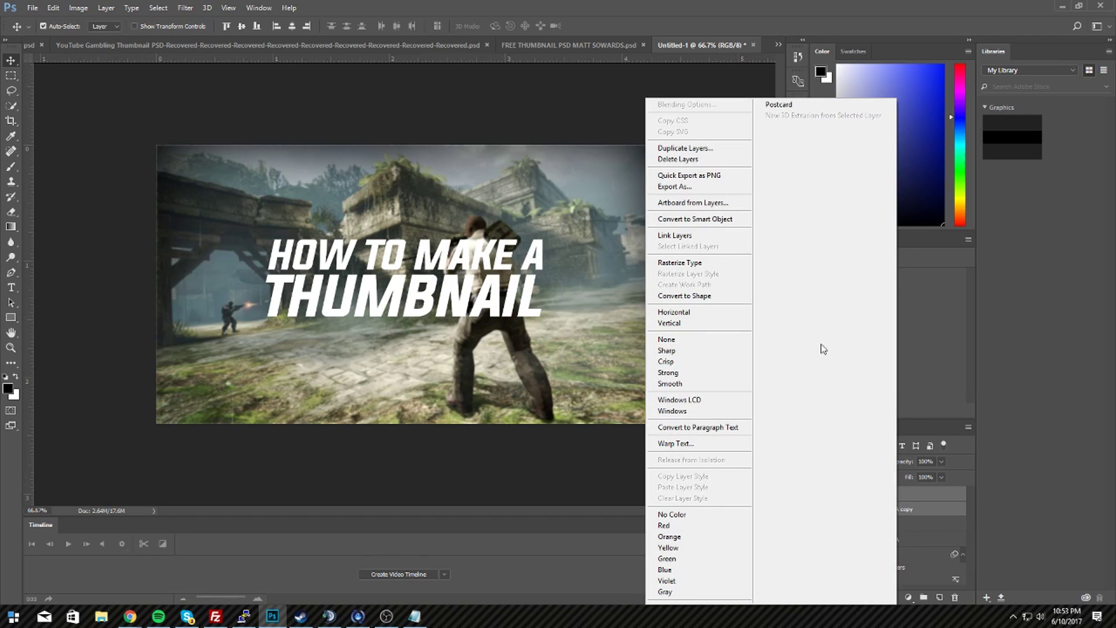
left_click(685, 262)
right_click(898, 488)
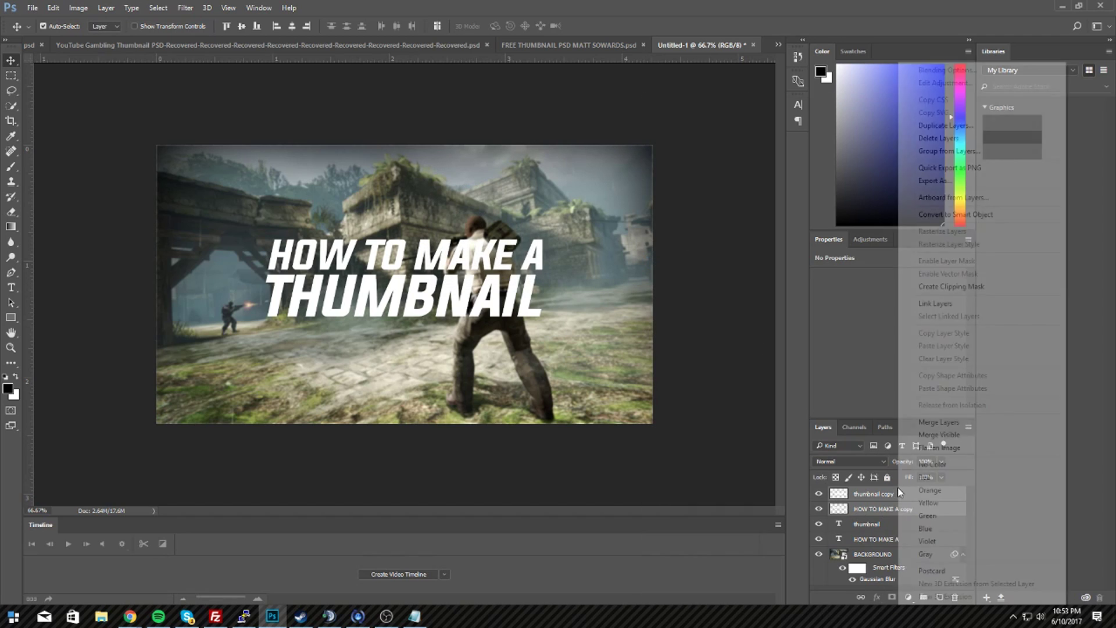
left_click(937, 422)
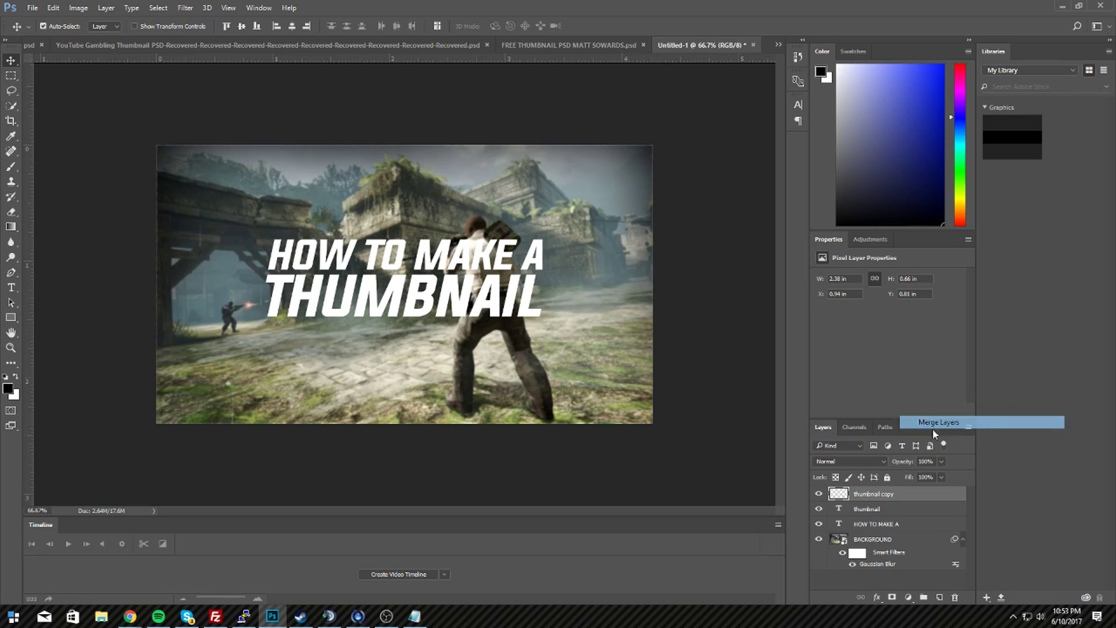
Load the merged title layer's lettering as a selection and expand it by 20 pixels
left_click(836, 496, "ctrl")
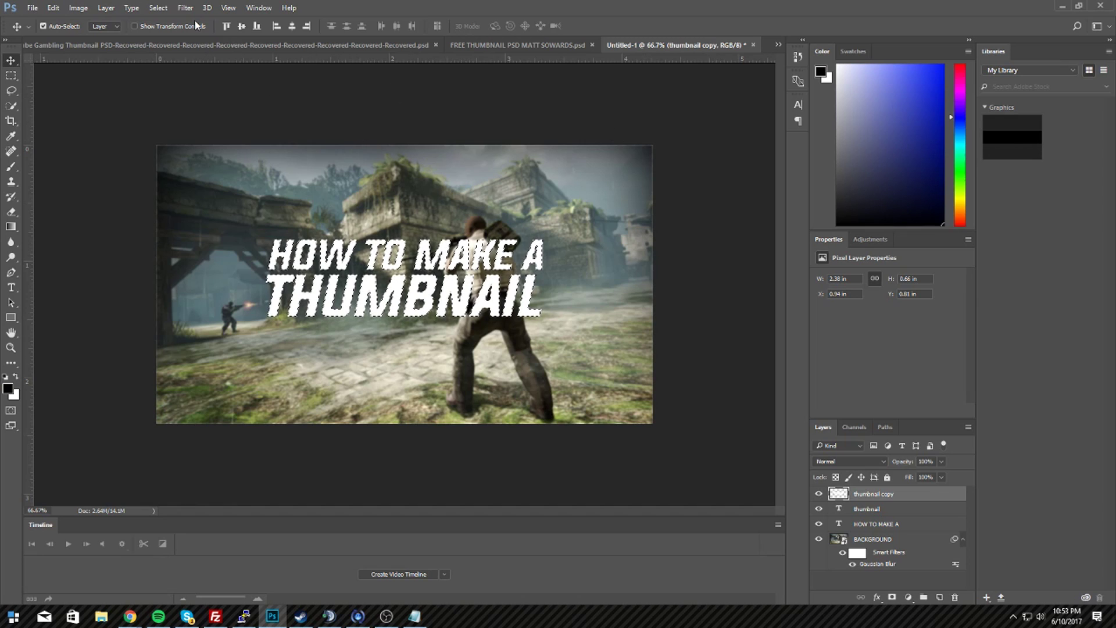
left_click(158, 8)
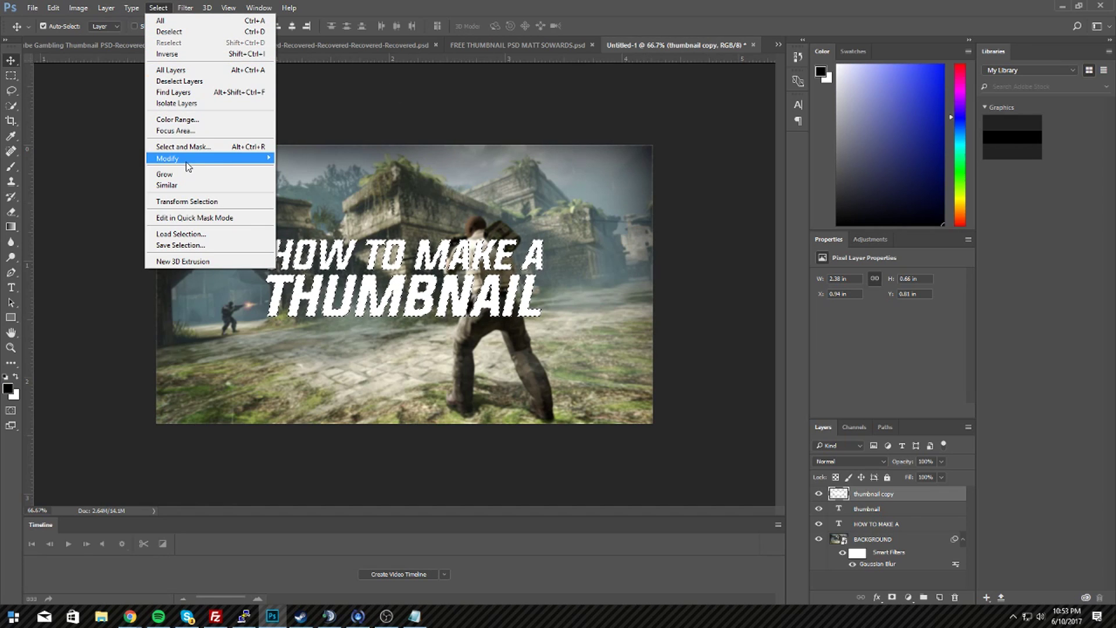
mouse_move(232, 158)
left_click(314, 181)
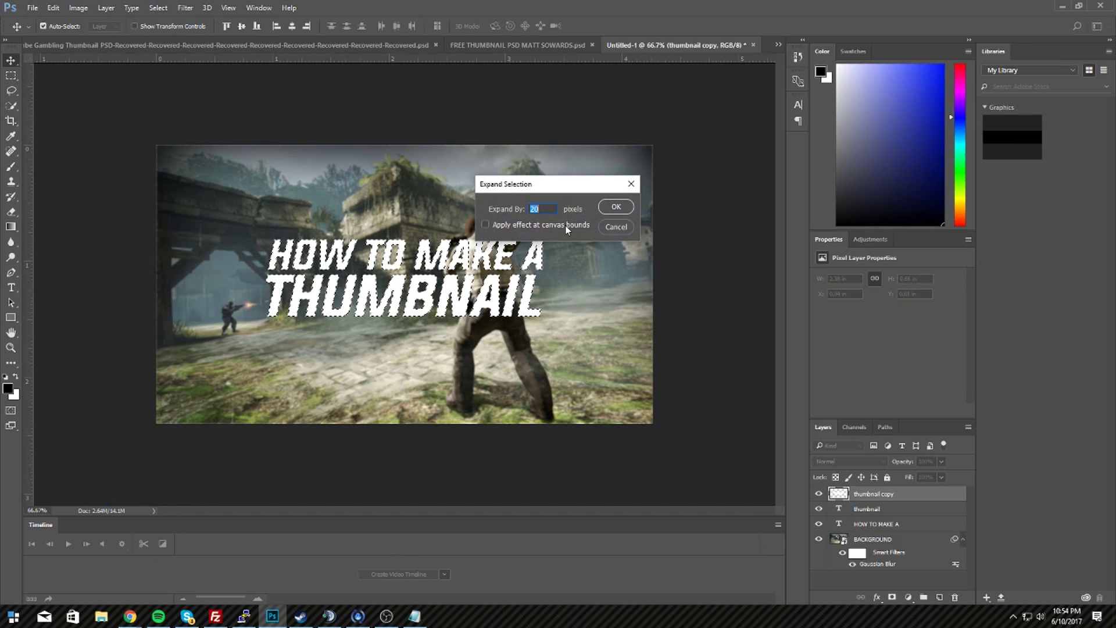
left_click(612, 211)
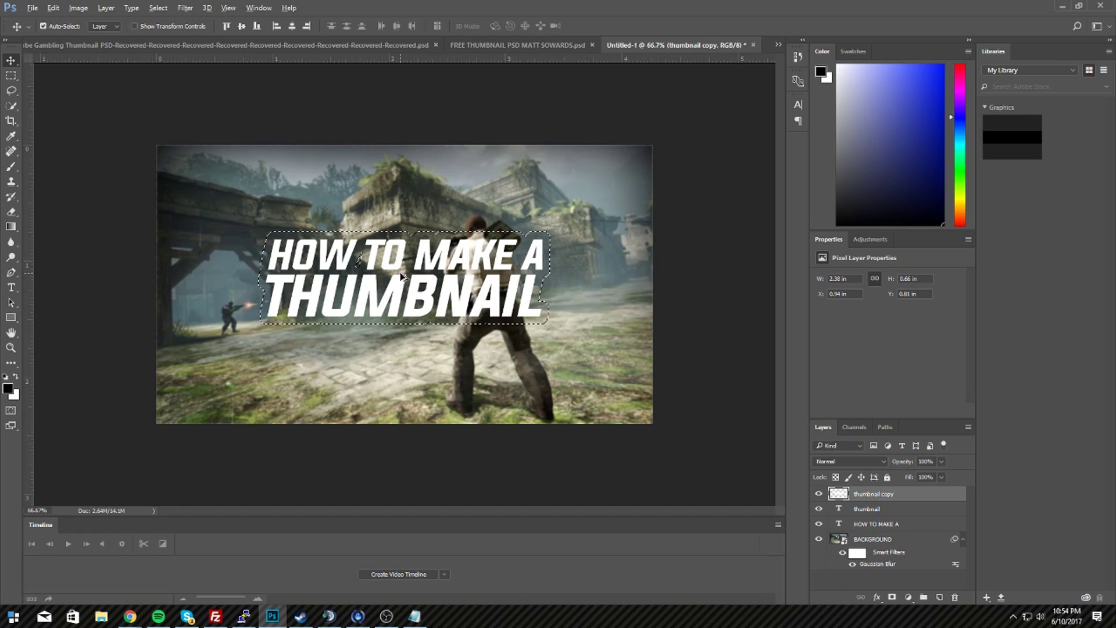
Fill the expanded title selection with black, placing its layer beneath both title text layers, and deselect
key("alt+BackSpace")
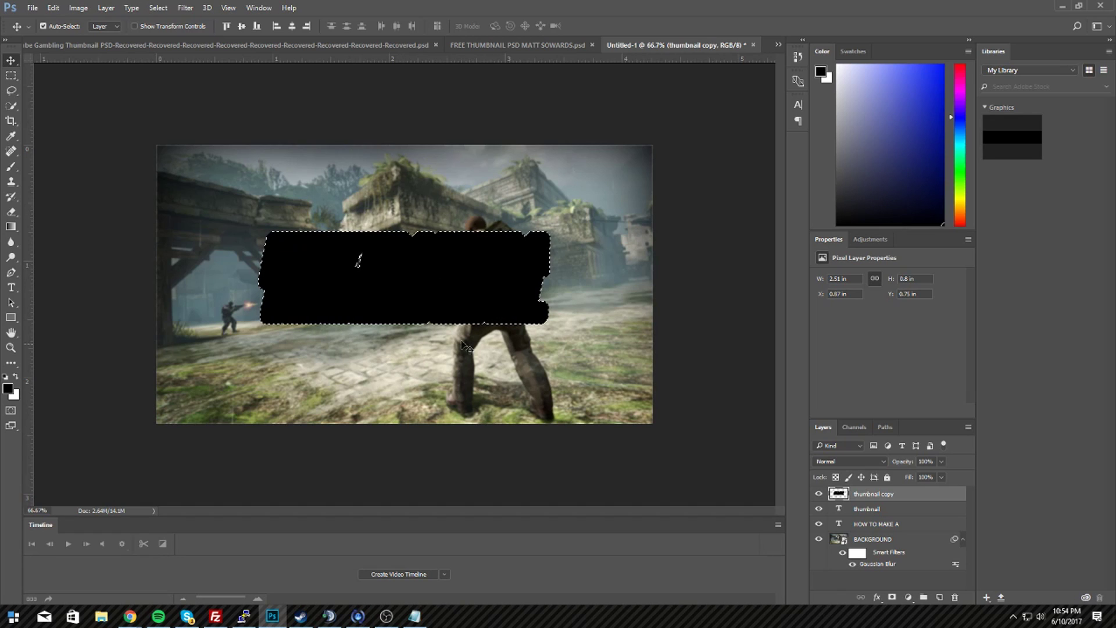
left_click_drag(889, 495, 899, 526)
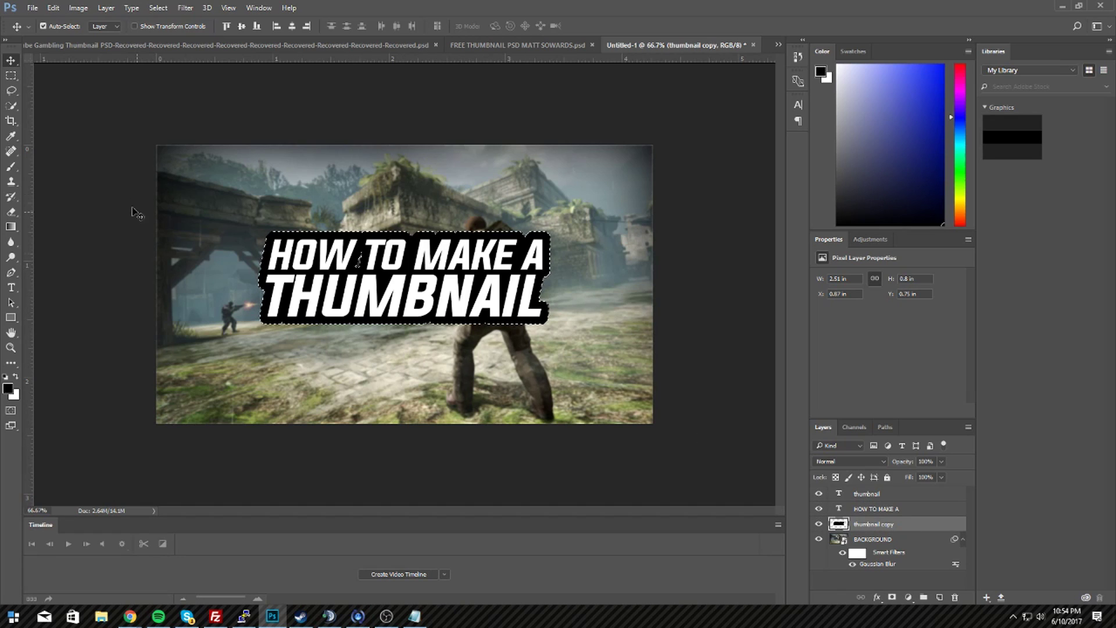
left_click(10, 75)
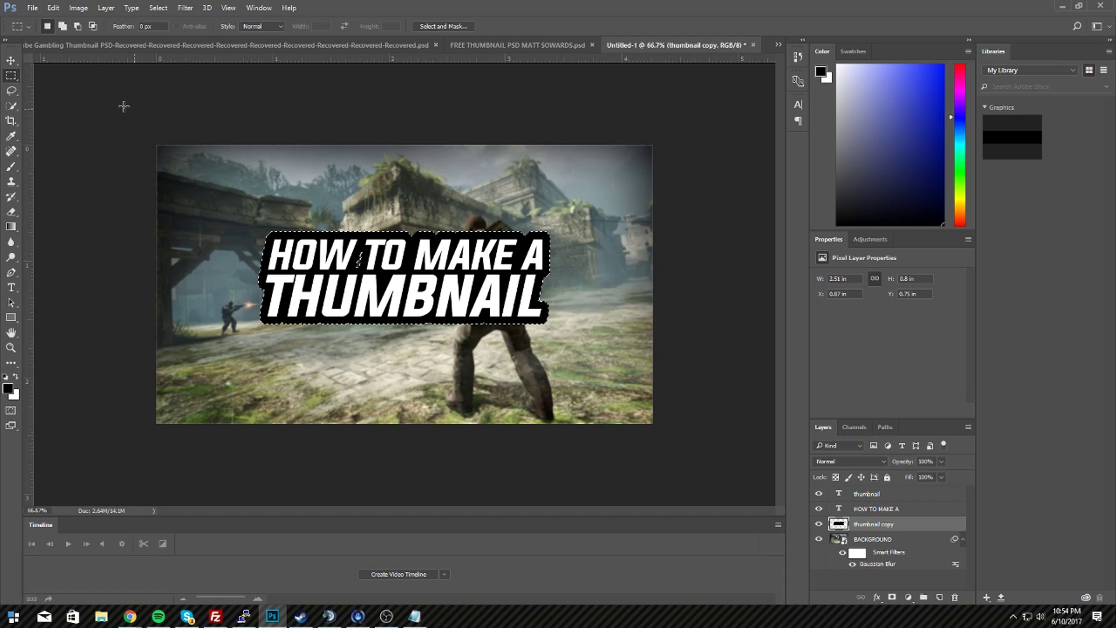
right_click(11, 75)
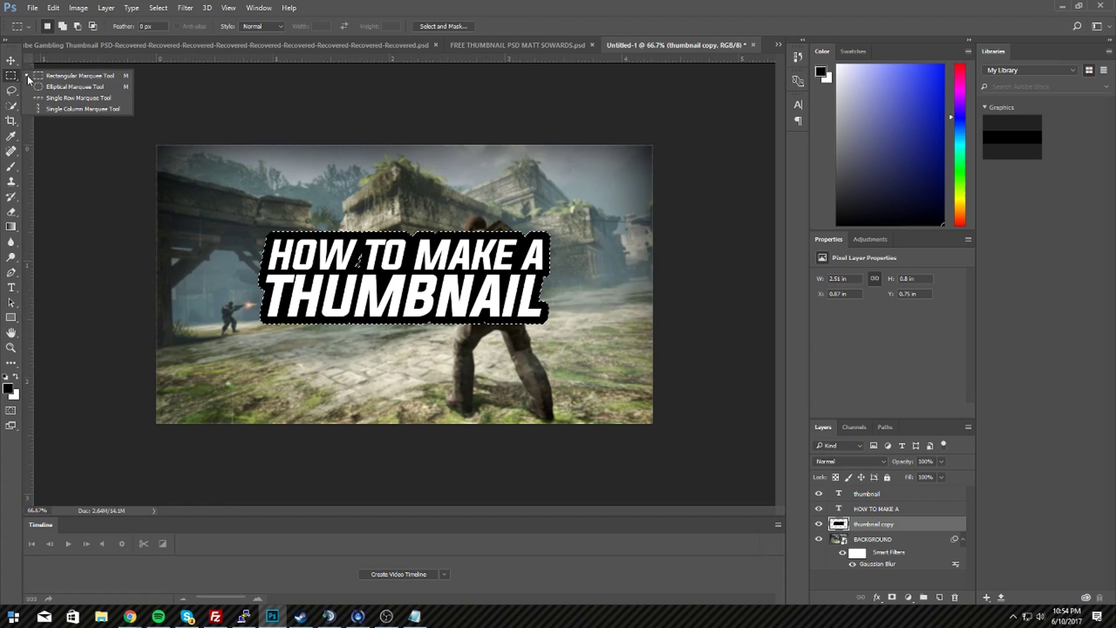
left_click(13, 78)
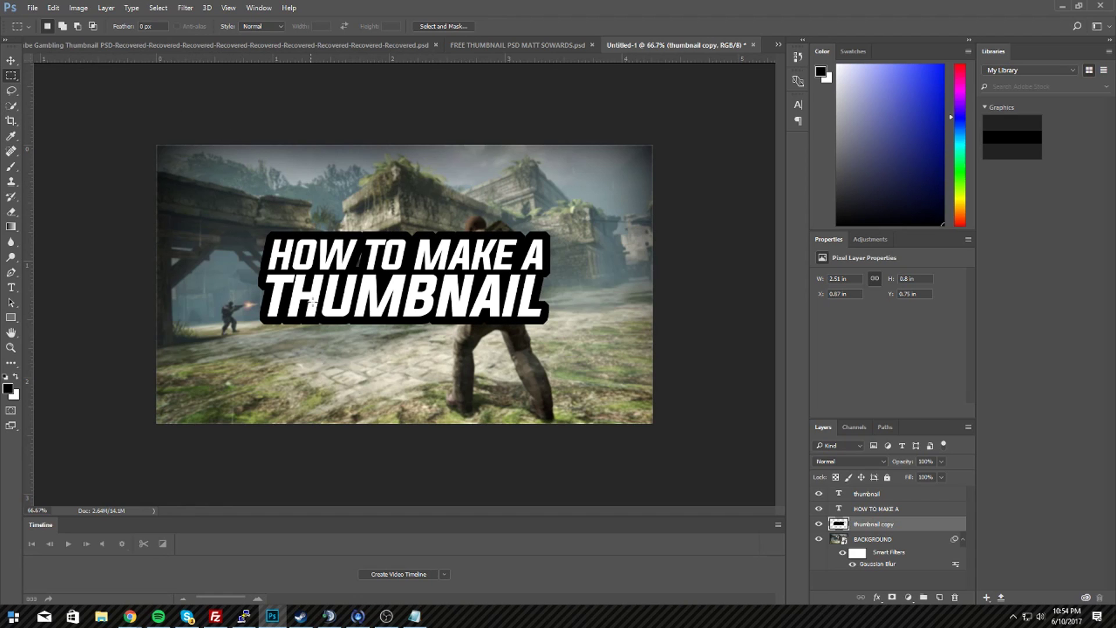
Paint over the small unfilled gap in the black title backing using a black brush at 100% opacity
left_click(10, 166)
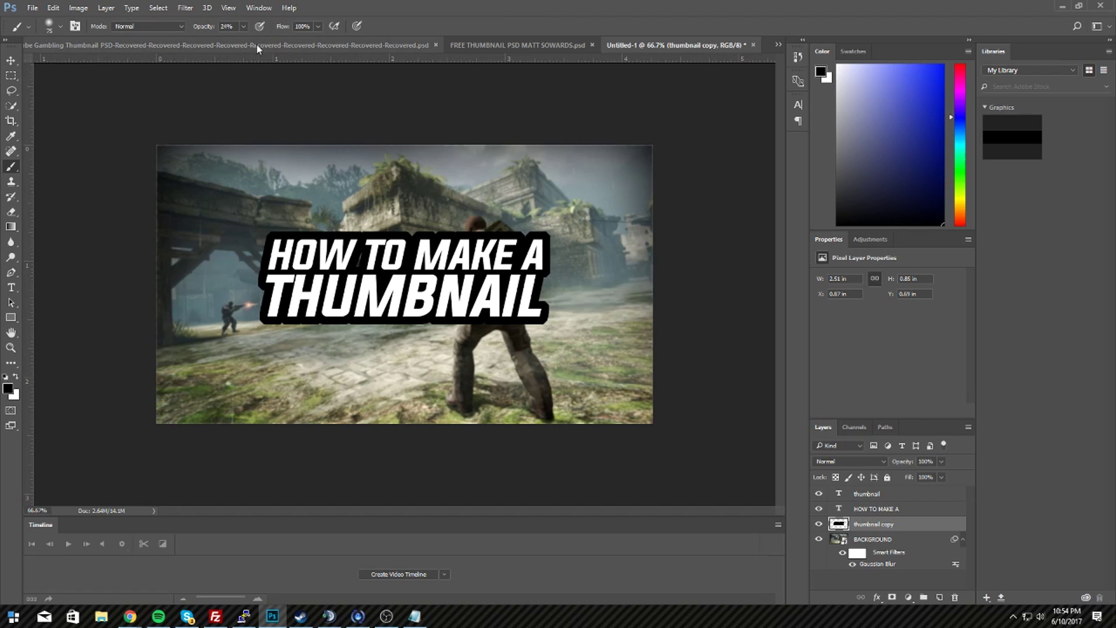
left_click(243, 26)
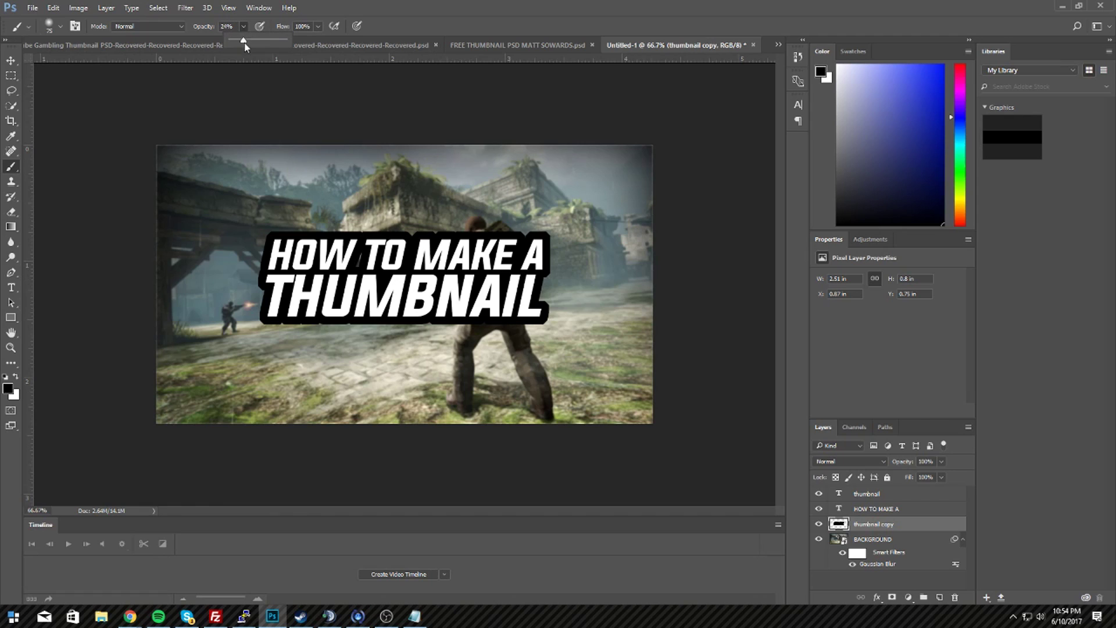
mouse_move(364, 263)
left_mouse_down()
mouse_move(343, 261)
mouse_move(360, 259)
left_mouse_up()
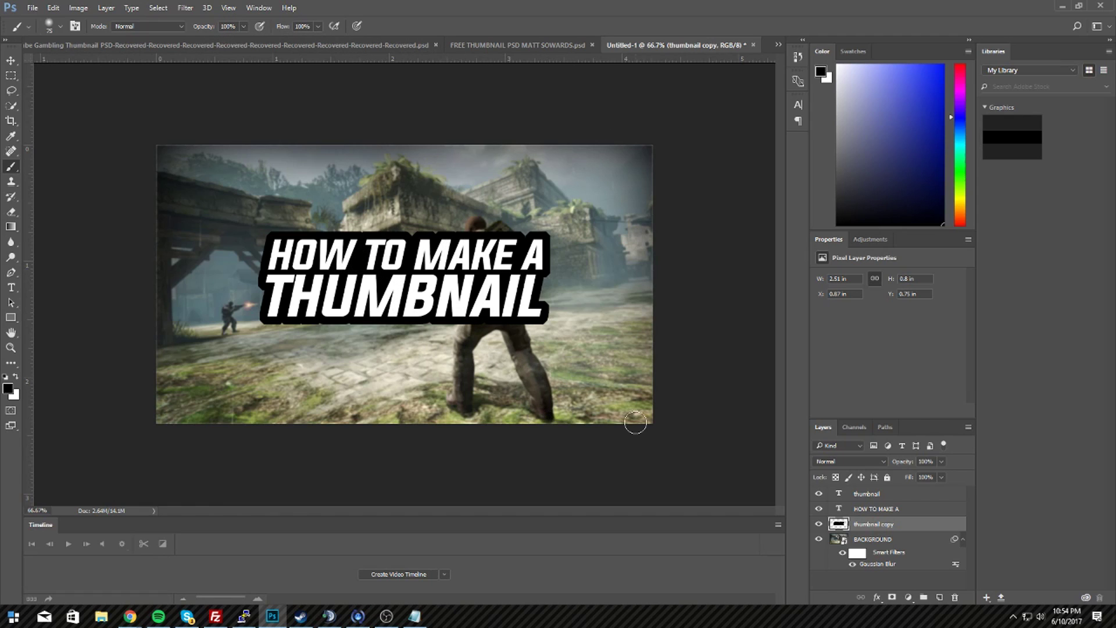
Add a white outside Stroke of 8 px to the black title backing layer
right_click(895, 527)
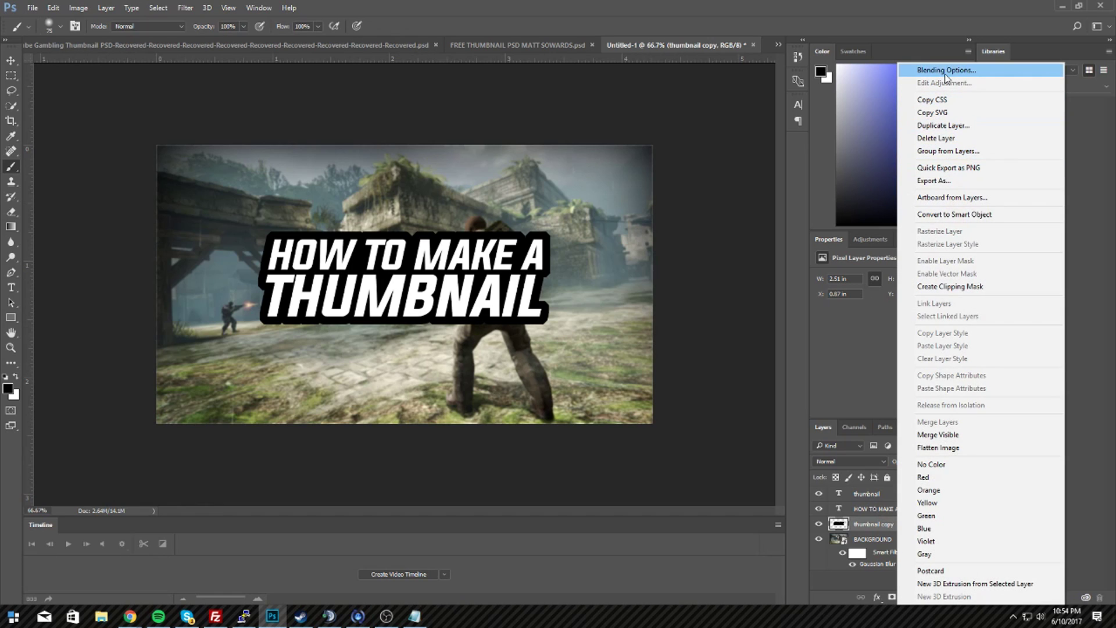
left_click(855, 532)
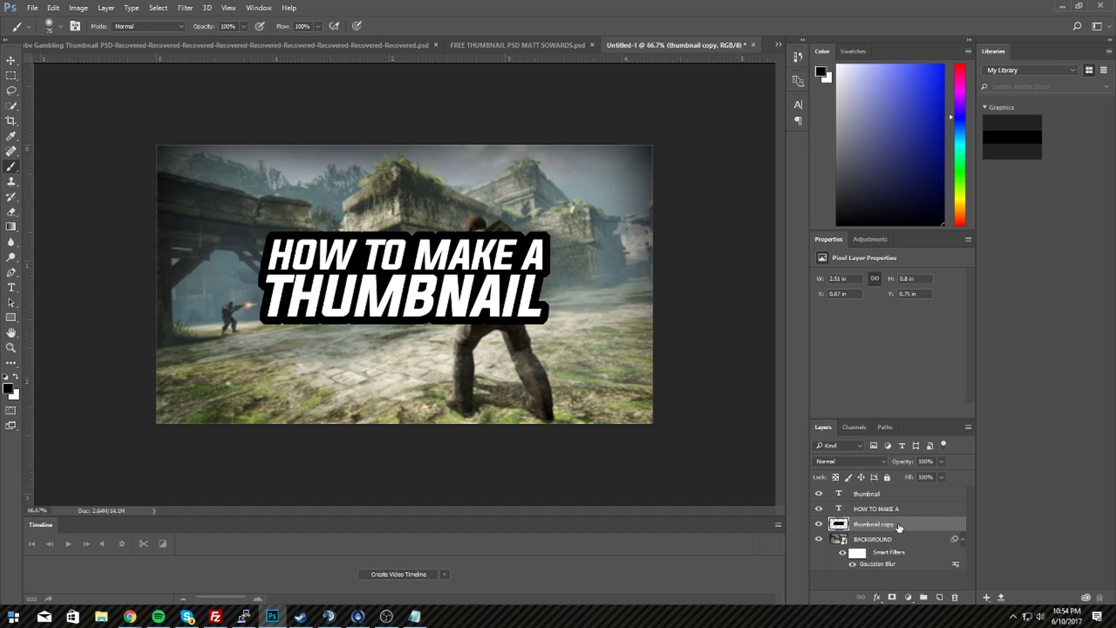
right_click(908, 527)
left_click(930, 70)
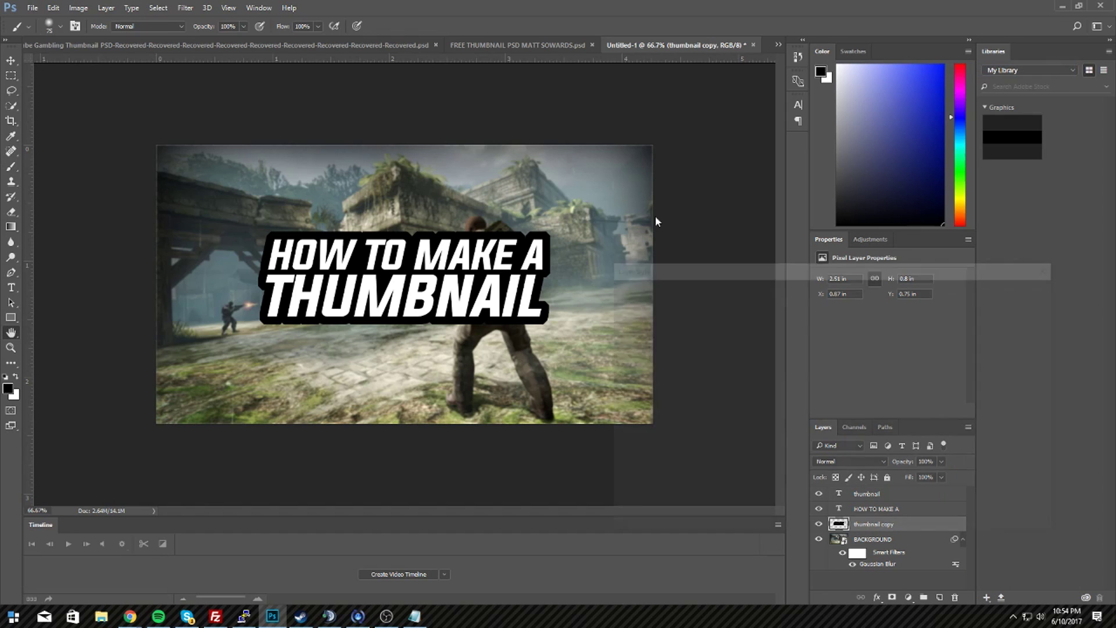
left_click(632, 365)
left_click_drag(819, 310, 814, 306)
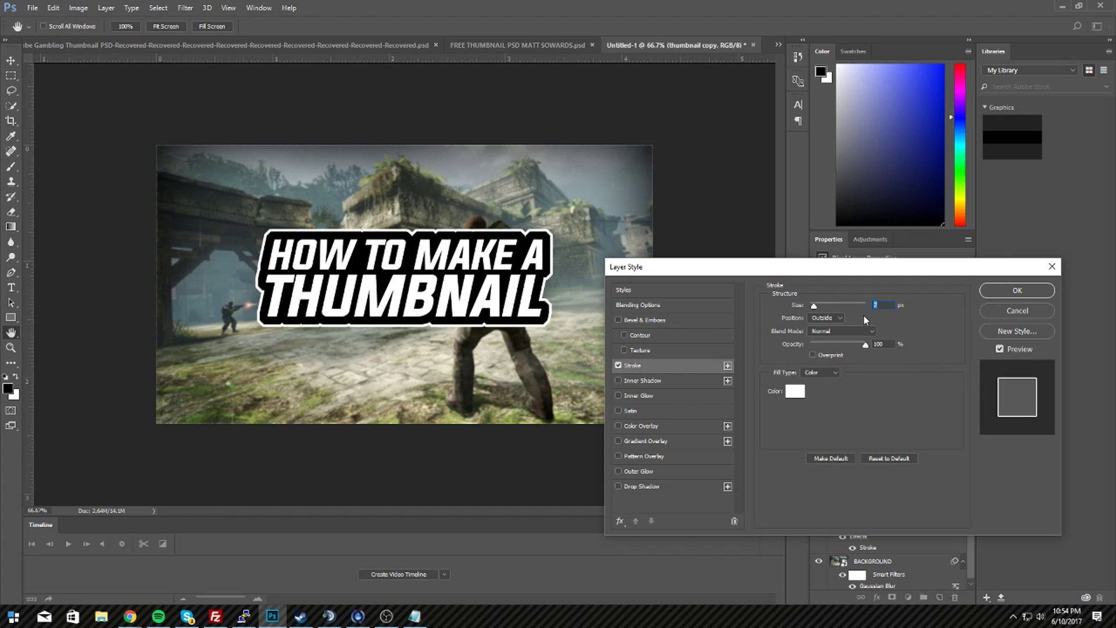
type("8")
left_click(1006, 288)
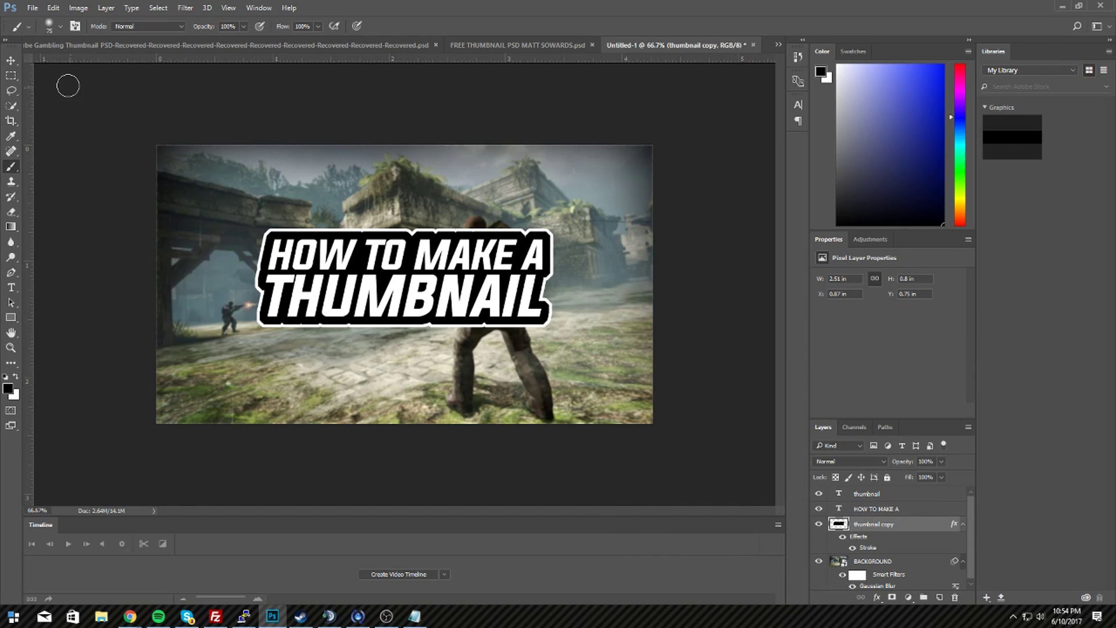
Add a 15% black-to-white Gradient Overlay and a black Drop Shadow with 17 px distance to the title backing layer
left_click(10, 60)
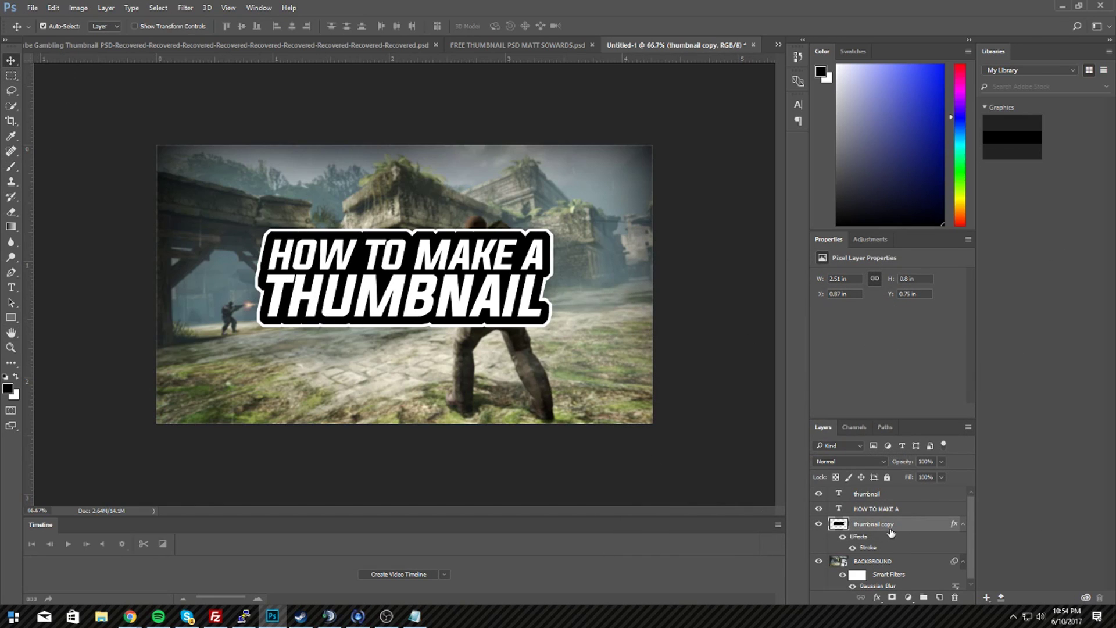
right_click(891, 533)
left_click(915, 68)
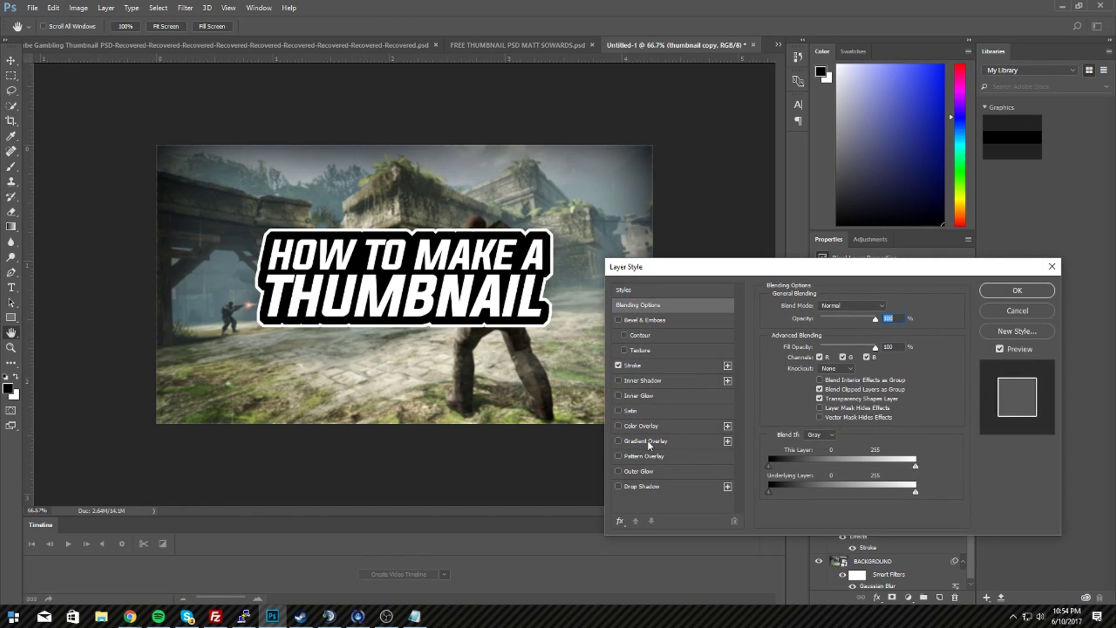
left_click(619, 441)
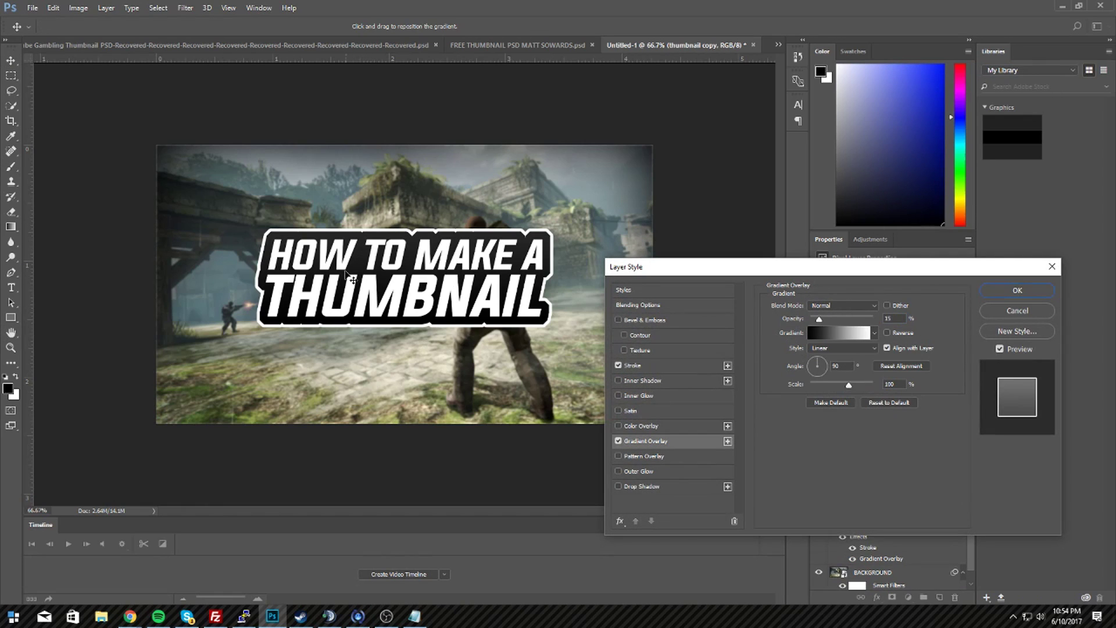
left_click(645, 490)
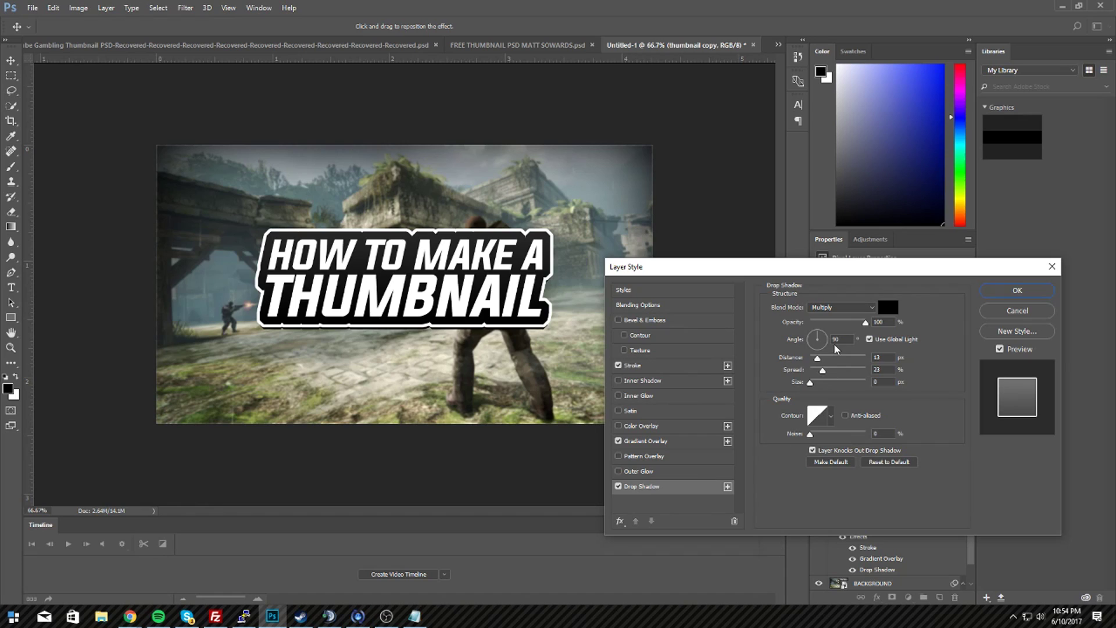
left_click_drag(822, 361, 820, 359)
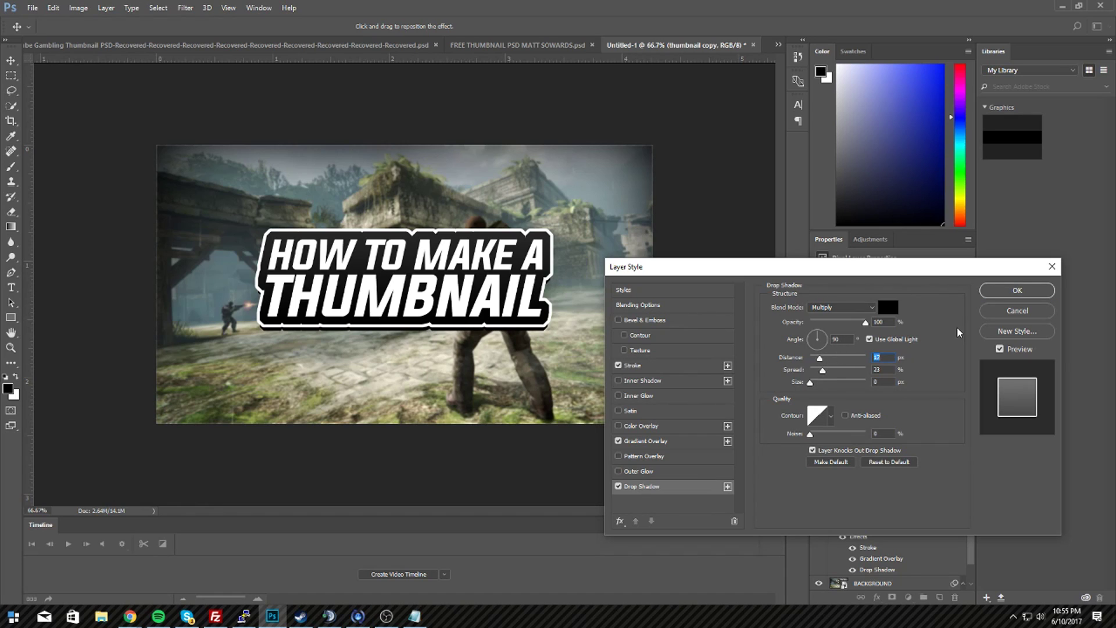
left_click(1017, 290)
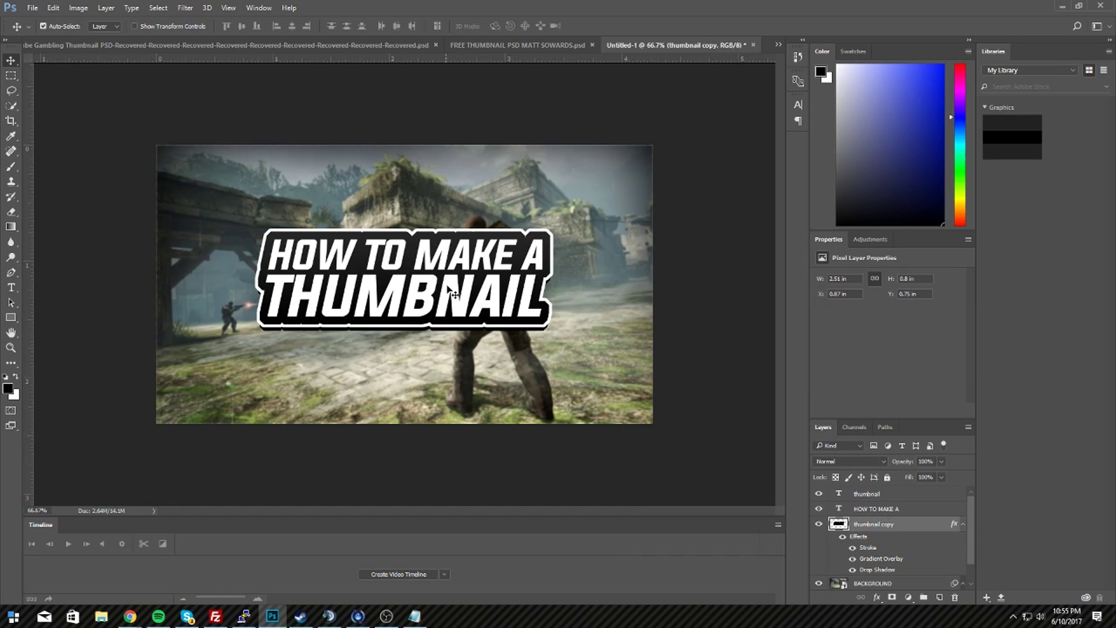
Select the CC, DONT TOUCH and CC's groups in the FREE THUMBNAIL PSD document and try carrying them into Untitled-1
left_click(526, 47)
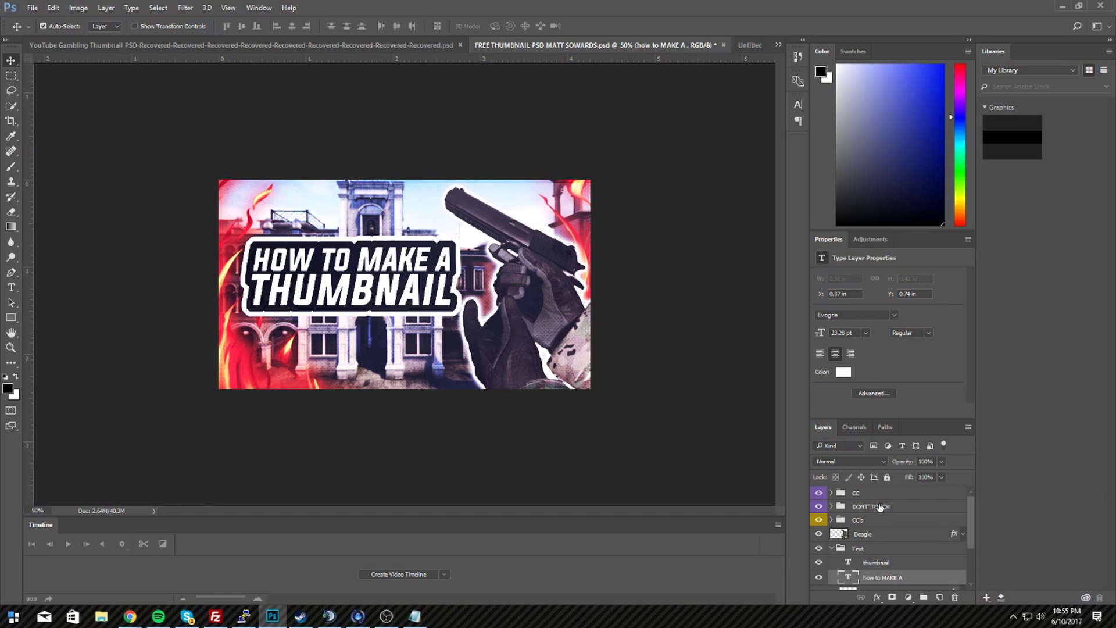
left_click(869, 495)
left_click(871, 507, "ctrl")
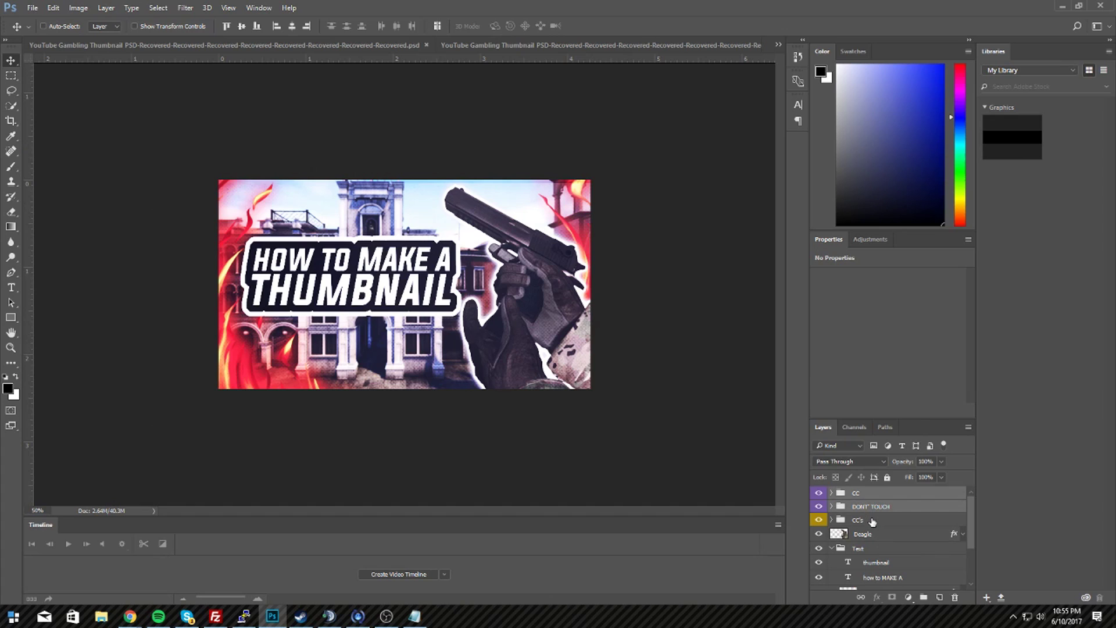
left_click(871, 520, "ctrl")
left_click_drag(879, 502, 862, 440)
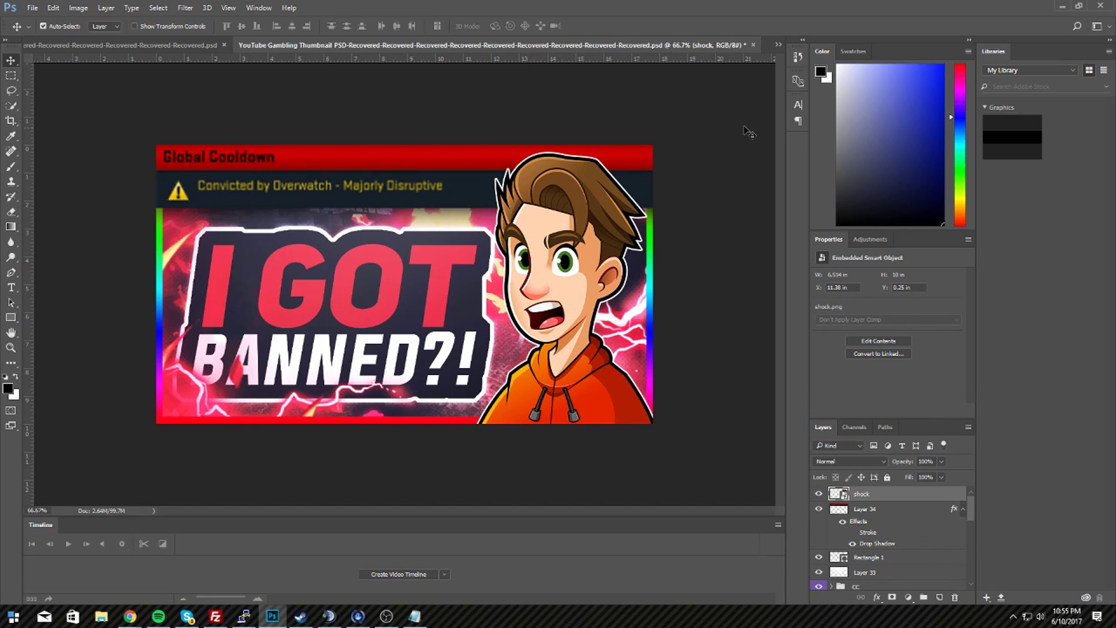
left_click(756, 86)
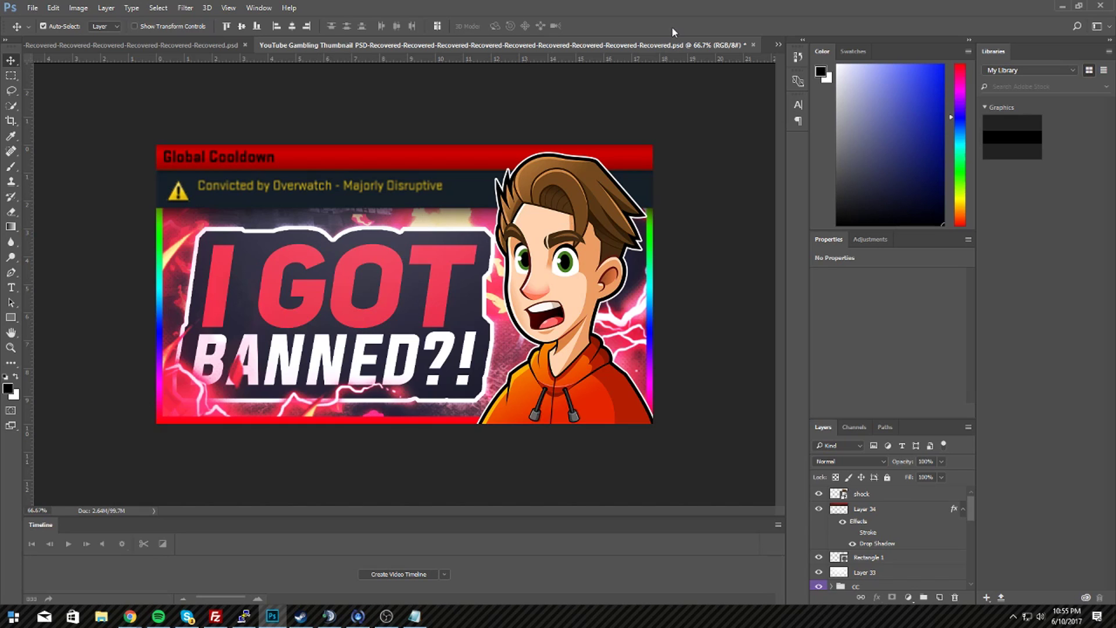
Copy the three selected colour-correction groups from the FREE THUMBNAIL PSD into Untitled-1 and place them at the top of the layer stack
left_click(777, 45)
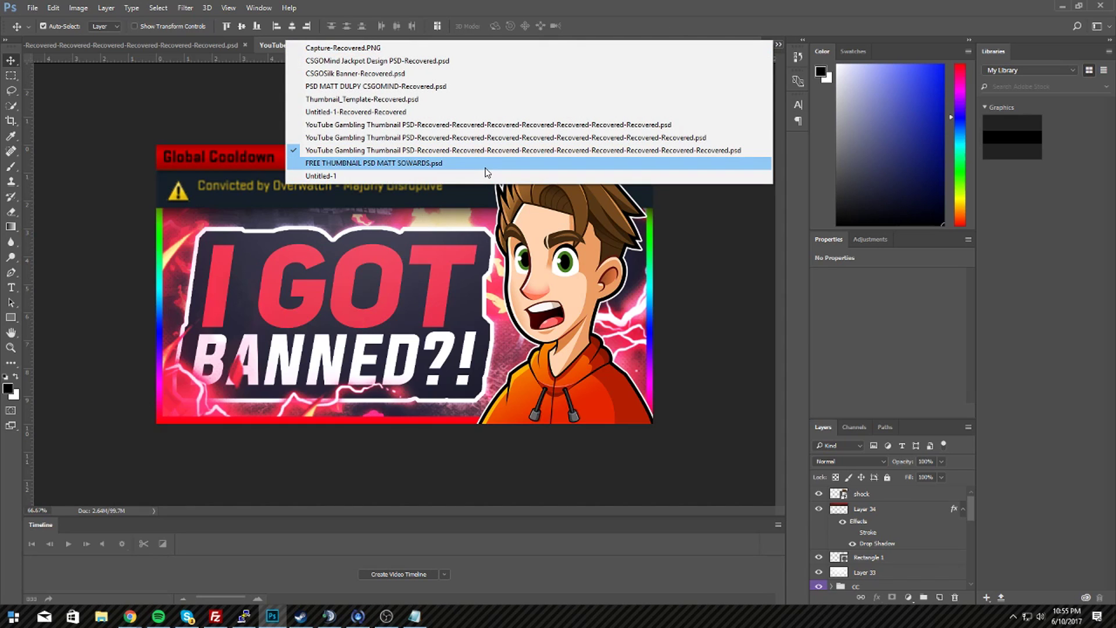
left_click(484, 164)
mouse_move(646, 44)
left_mouse_down()
mouse_move(637, 69)
mouse_move(628, 50)
left_mouse_up()
left_click_drag(840, 501, 572, 361)
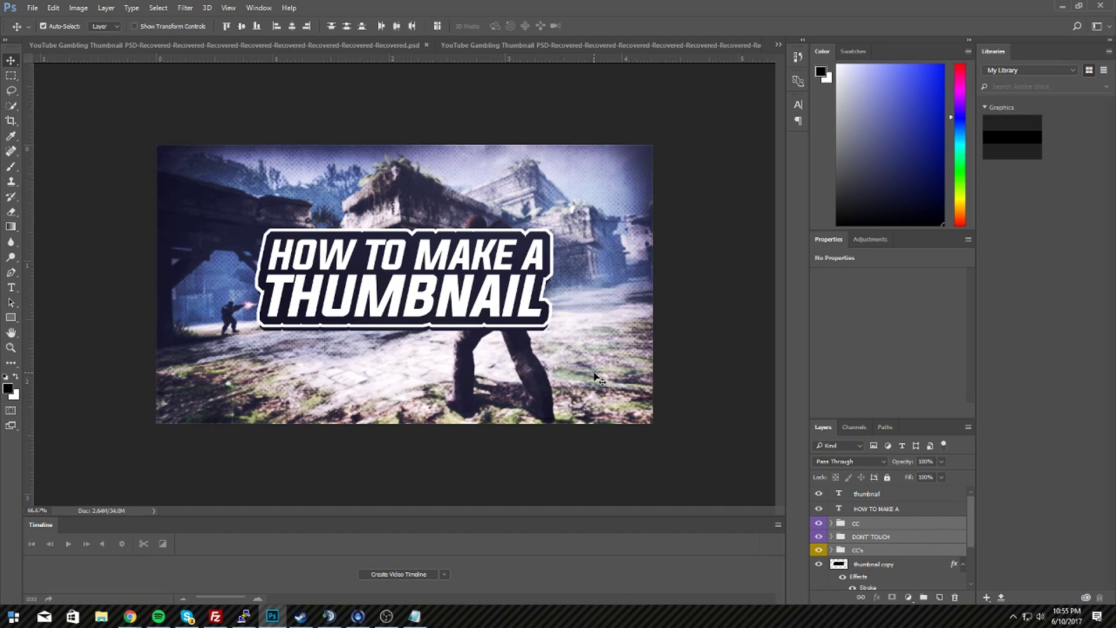
left_click_drag(886, 536, 869, 486)
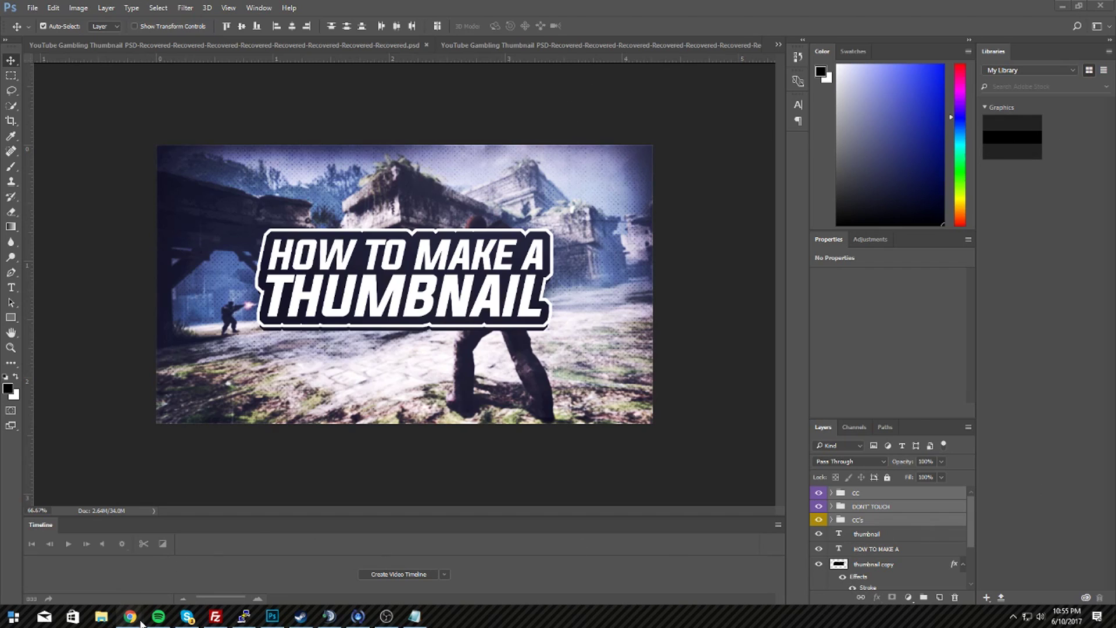
Switch to Chrome, search Google Images for "fire transparent" and look through the results for usable flame images
mouse_move(130, 615)
left_click(150, 592)
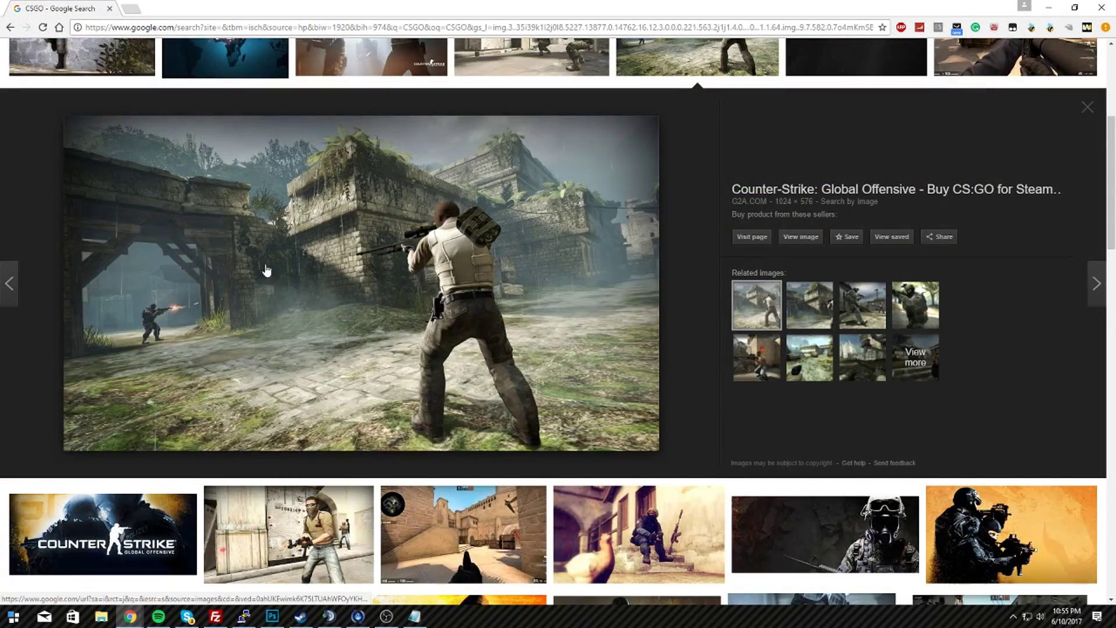
scroll(263, 124, "up", 5)
left_click_drag(241, 63, 4, 26)
type("fire transparent")
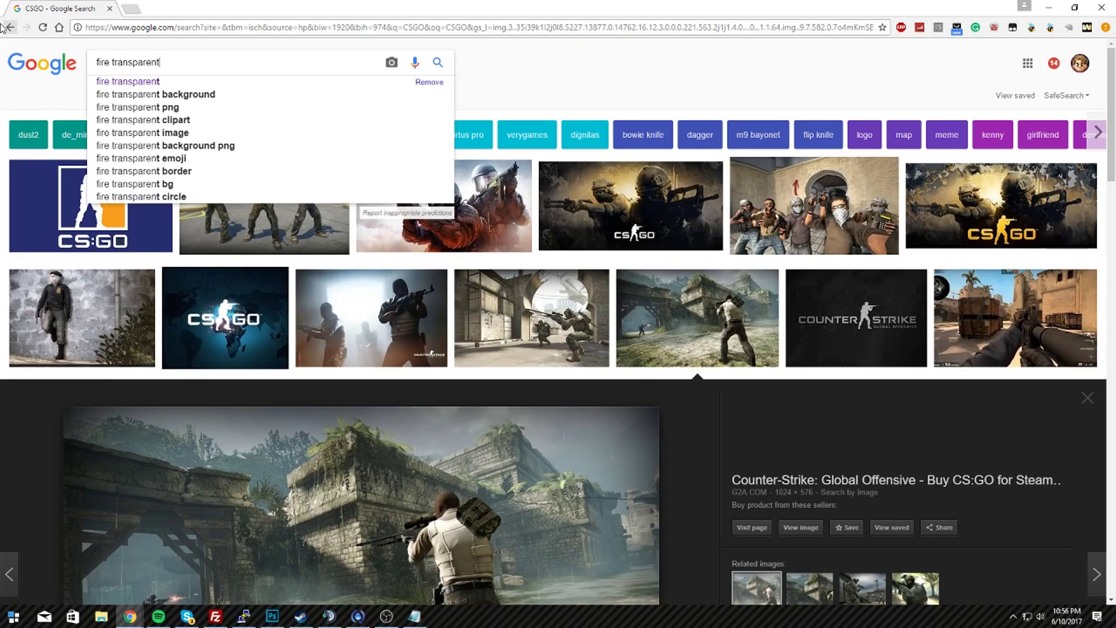
key("Return")
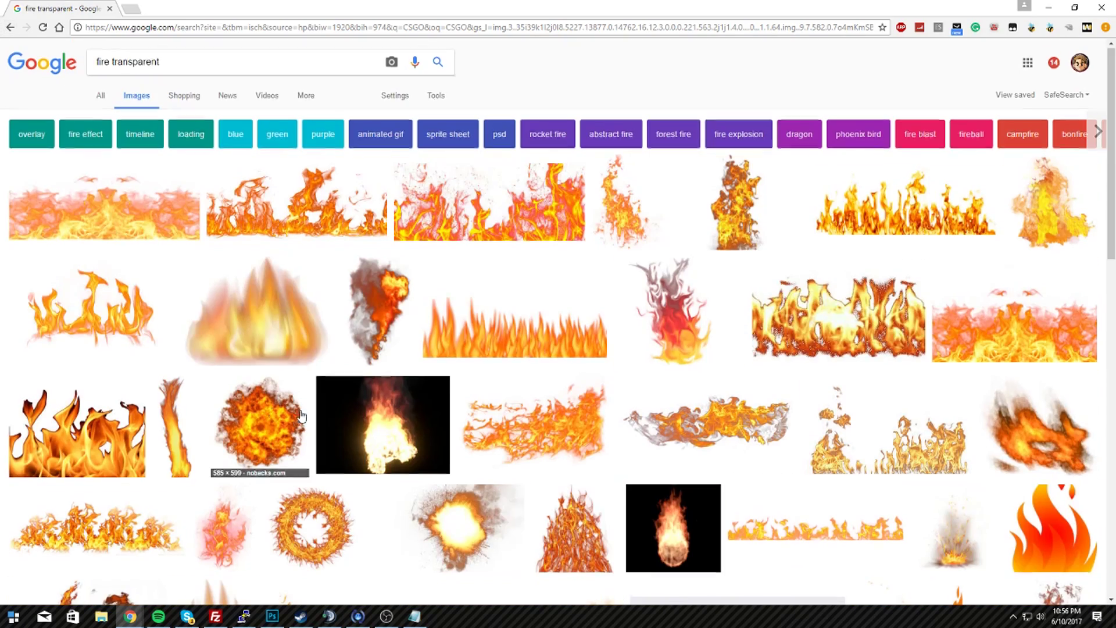
scroll(167, 309, "down", 2)
scroll(167, 309, "down", 10)
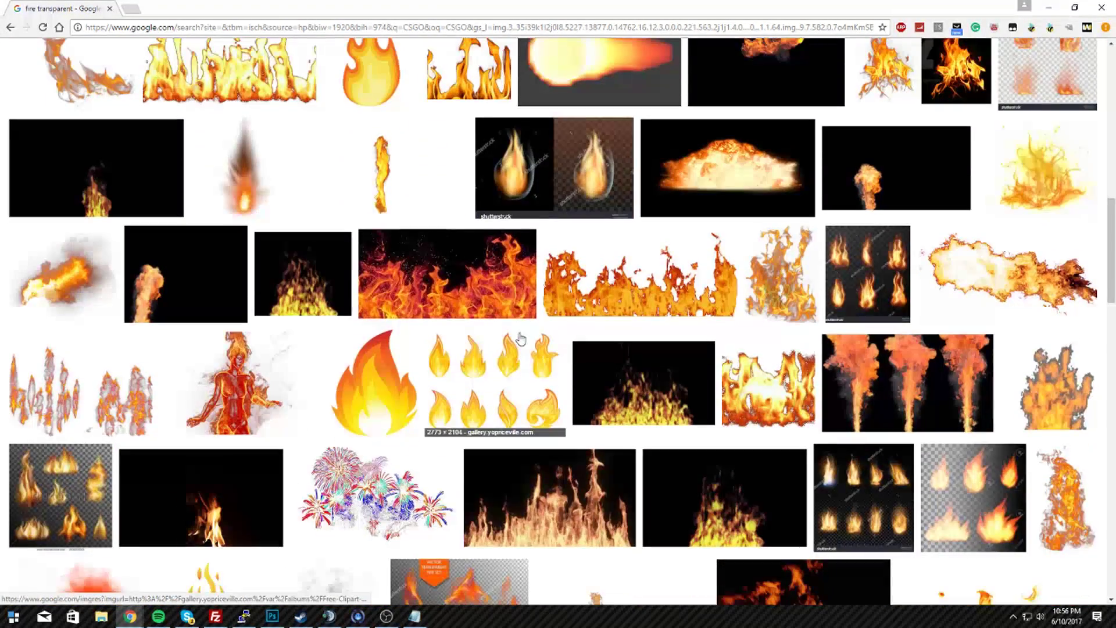
scroll(557, 388, "down", 5)
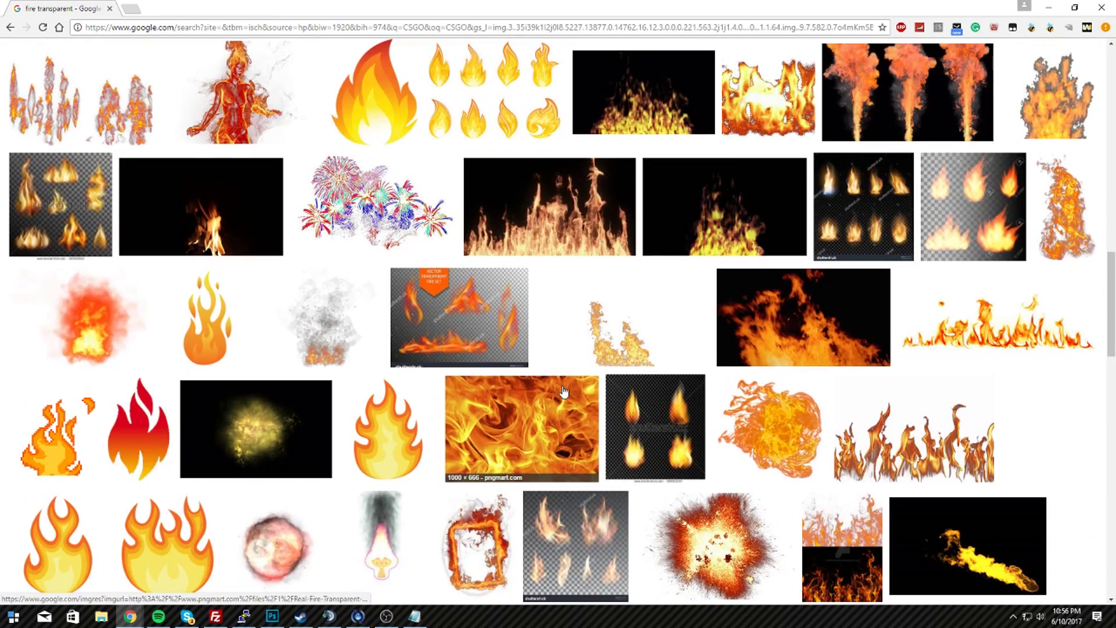
scroll(563, 392, "down", 9)
scroll(563, 392, "up", 7)
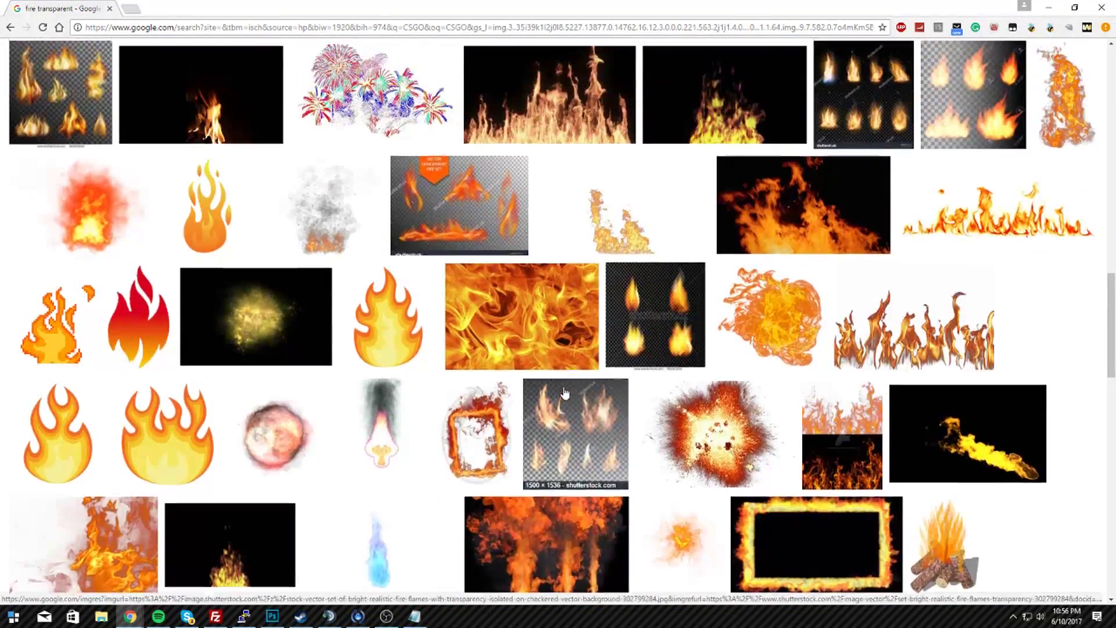
scroll(563, 393, "up", 12)
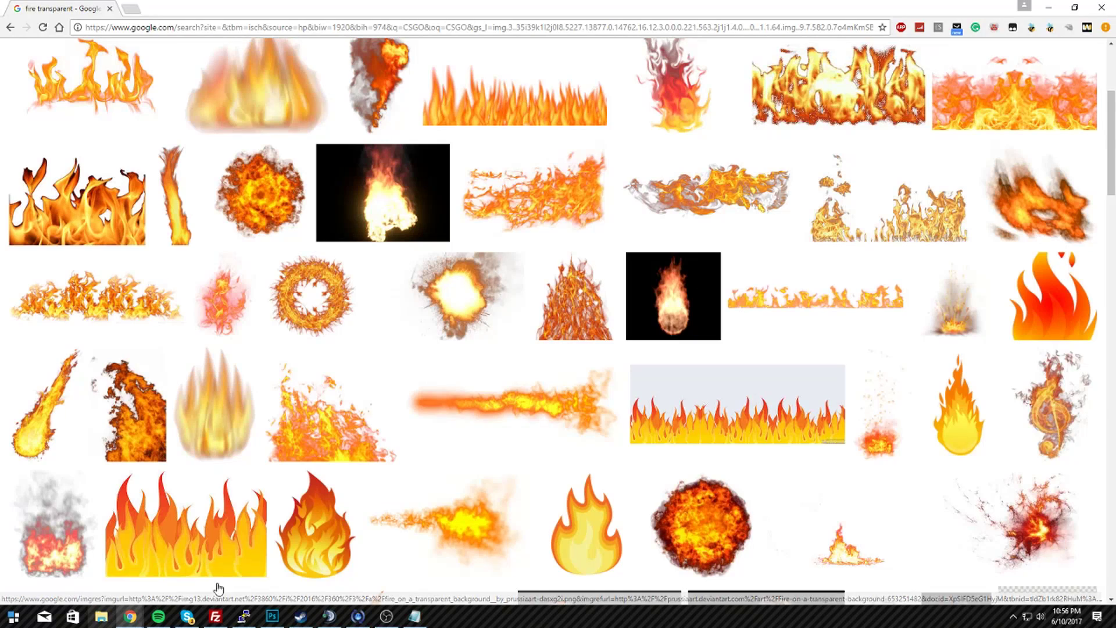
left_click(1041, 12)
Copy the flame image layer UZh1hQJ from the FREE THUMBNAIL PSD document into Untitled-1
left_click(543, 45)
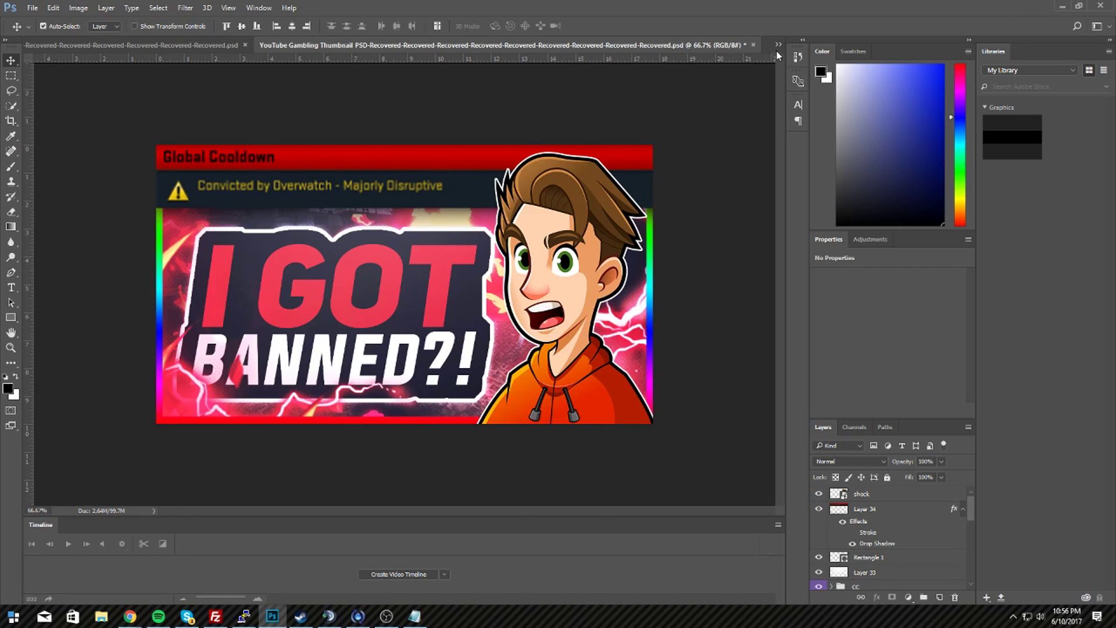
left_click(778, 47)
left_click(626, 174)
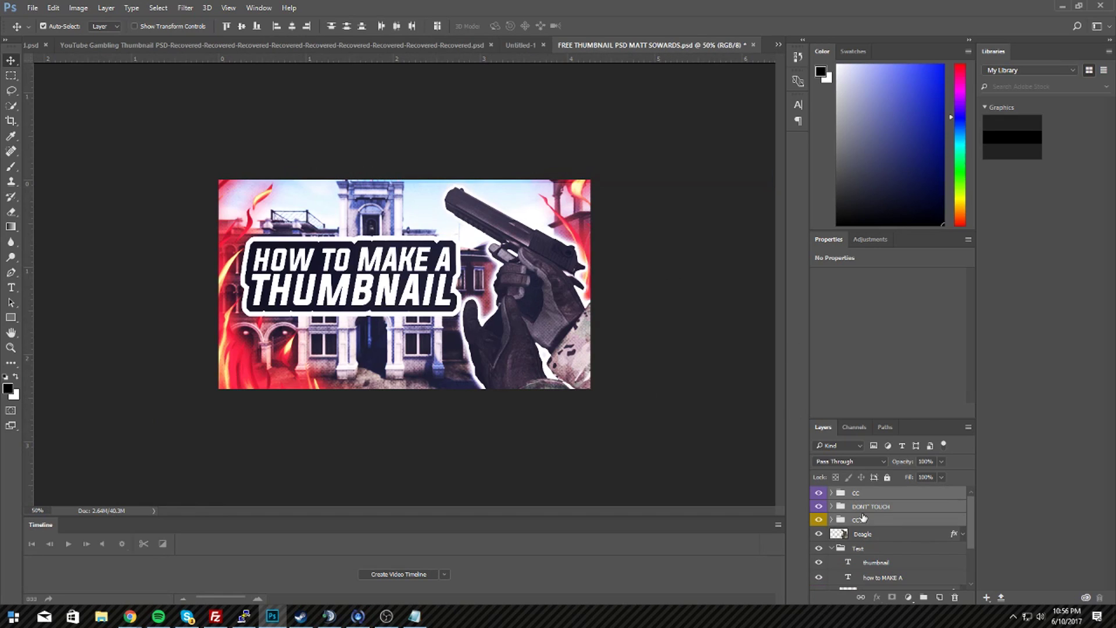
scroll(934, 565, "down", 3)
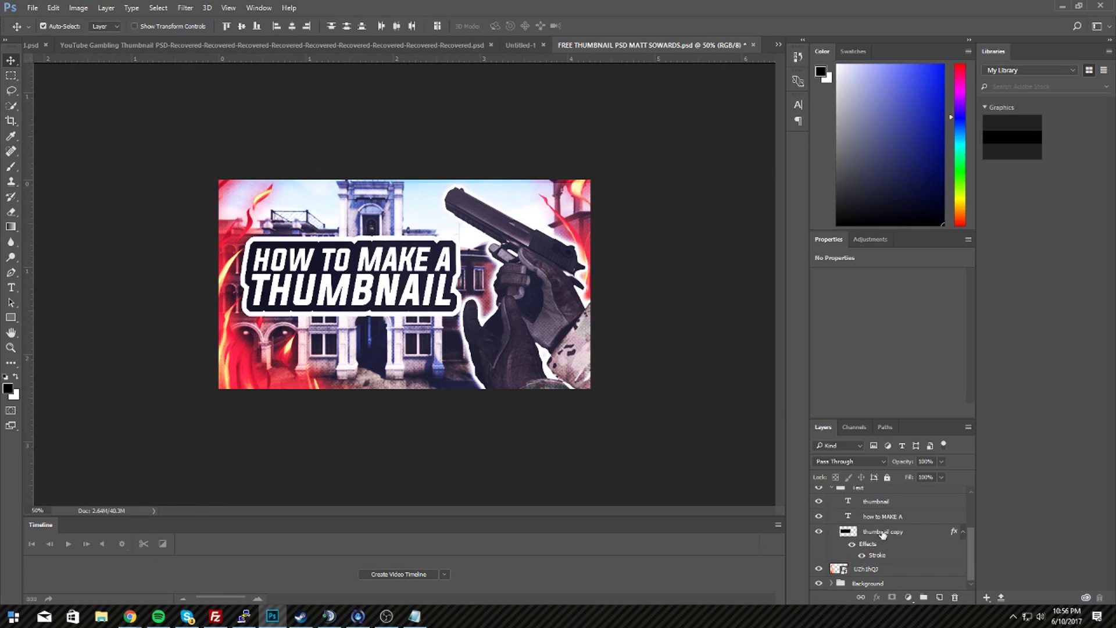
left_click_drag(881, 573, 443, 370)
Scale the flame layer to about 63% and position it so the flames frame both sides of the thumbnail
key("ctrl+t")
left_click_drag(699, 425, 636, 375)
left_click_drag(594, 328, 584, 408)
mouse_move(627, 451)
left_mouse_down()
mouse_move(673, 487)
mouse_move(638, 454)
left_mouse_up()
left_click_drag(667, 494, 644, 470)
key("Return")
key("ctrl+t")
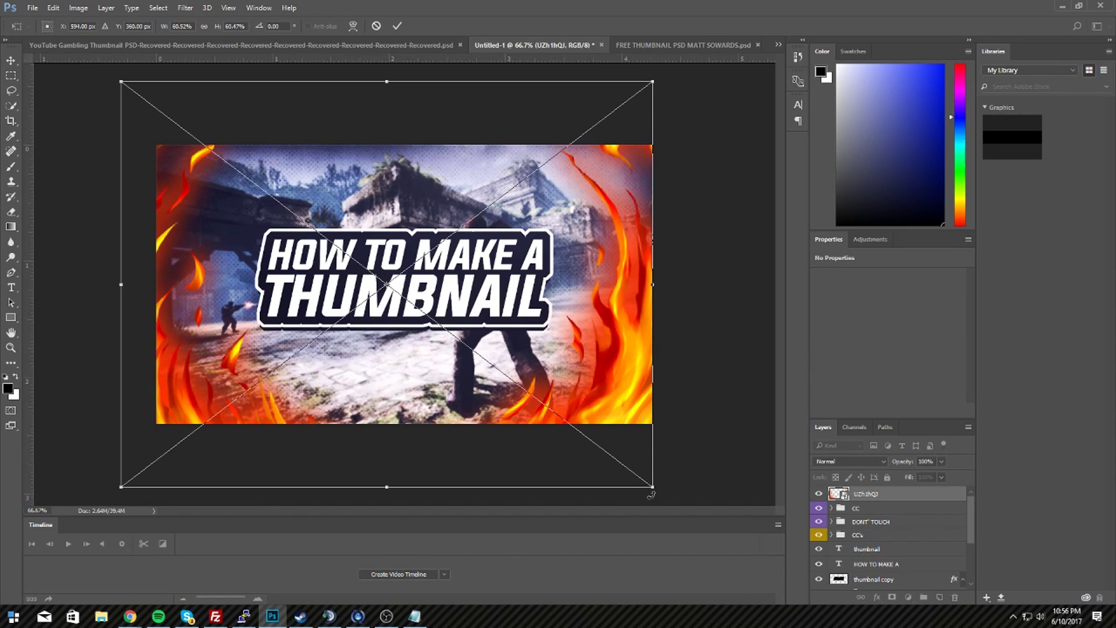
left_click_drag(654, 488, 676, 504)
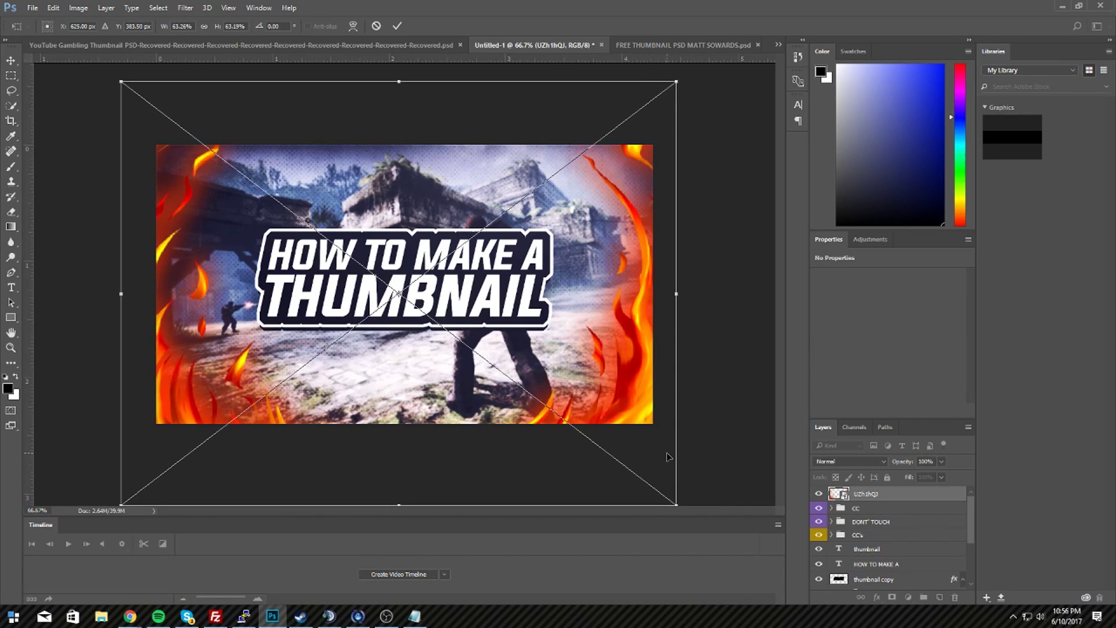
key("Return")
Move the flame layer below the CC's group and reduce its opacity to 71%
left_click_drag(876, 497, 866, 547)
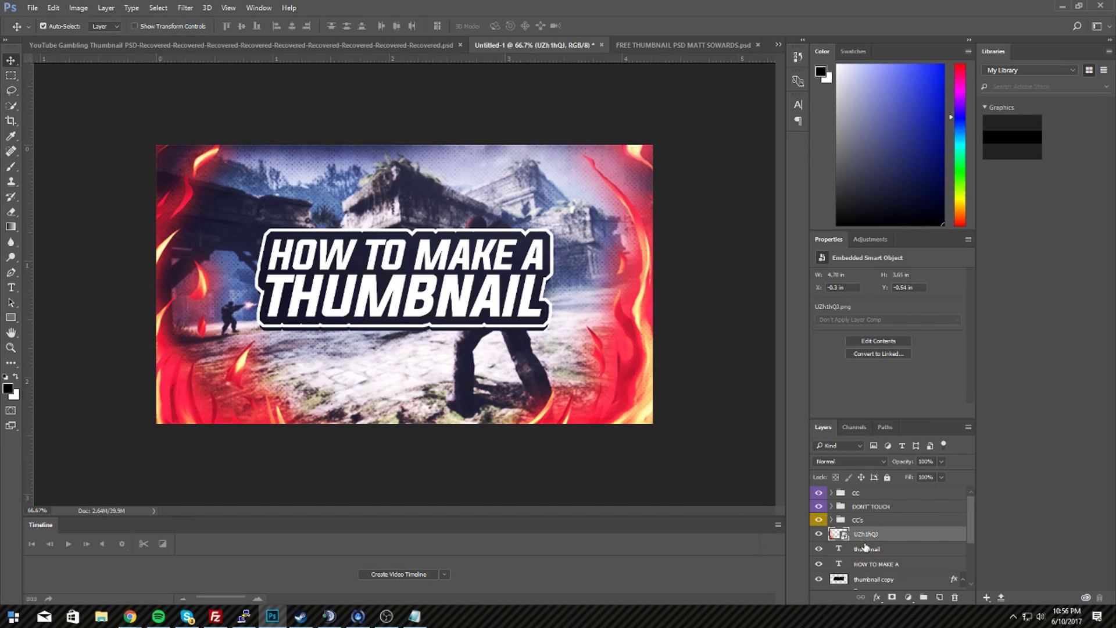
left_click(940, 461)
left_click_drag(933, 475, 927, 478)
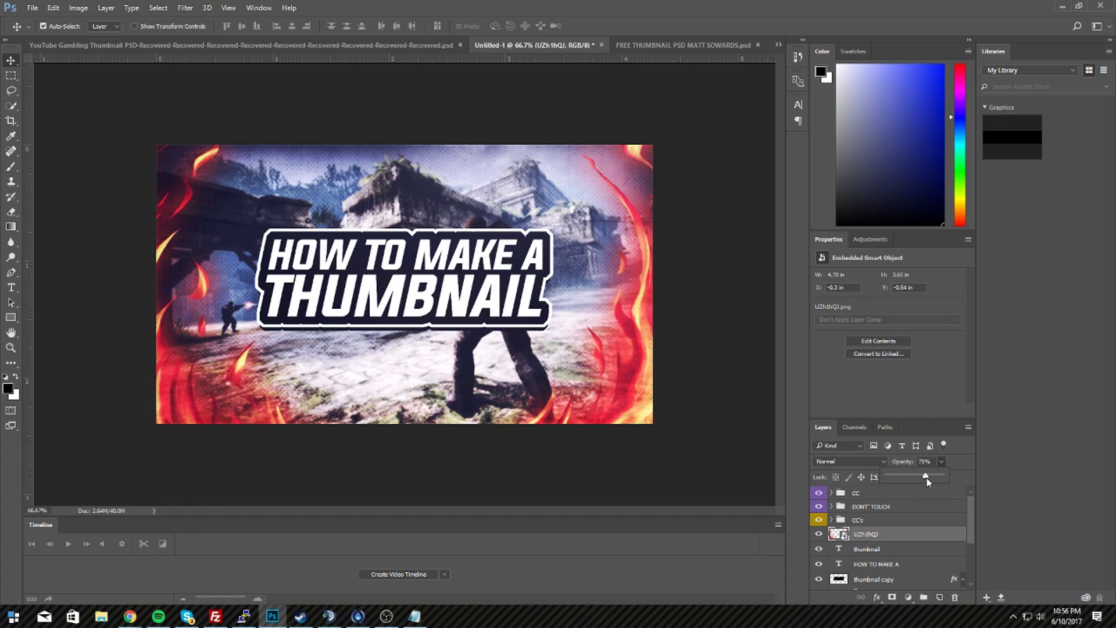
left_click(5, 60)
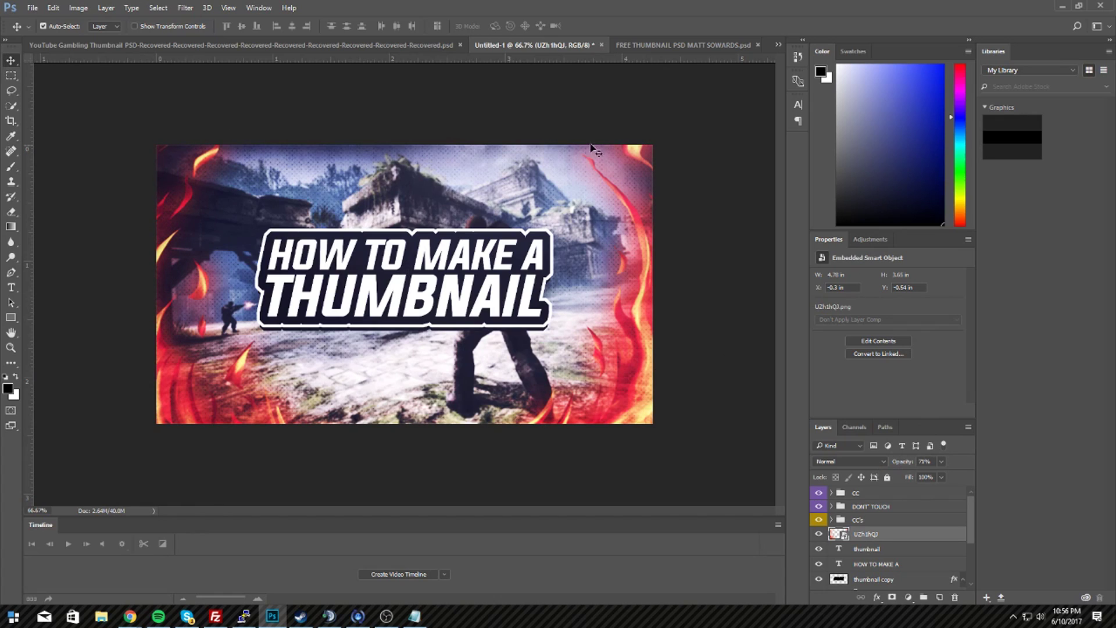